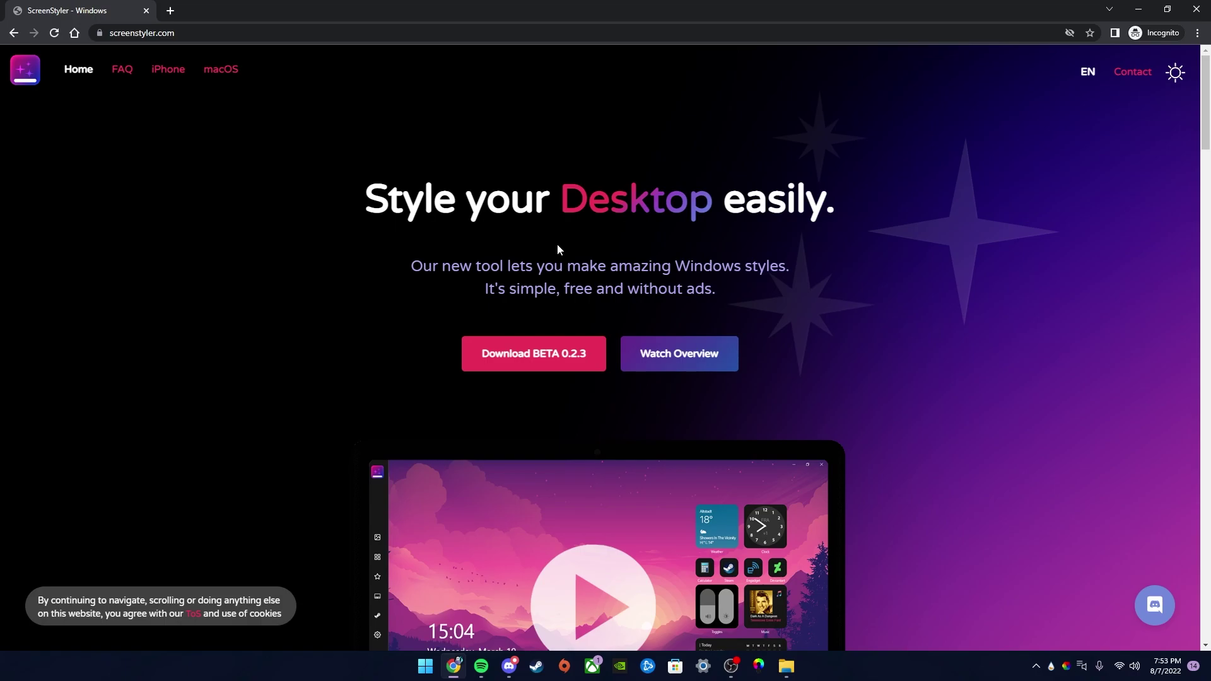
Step: Minimize Chrome to reveal the animated neon-sun desktop and its widgets
{"action": "left_click", "coordinate": [1138, 9]}
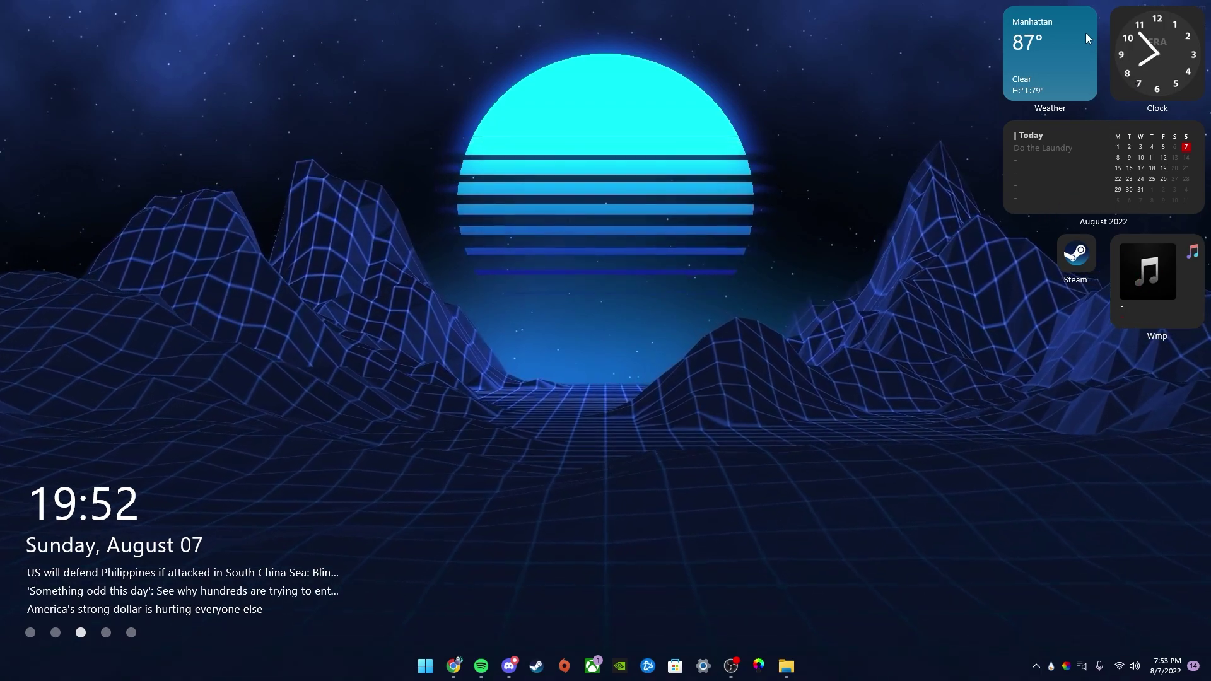
{"action": "mouse_move", "coordinate": [730, 668]}
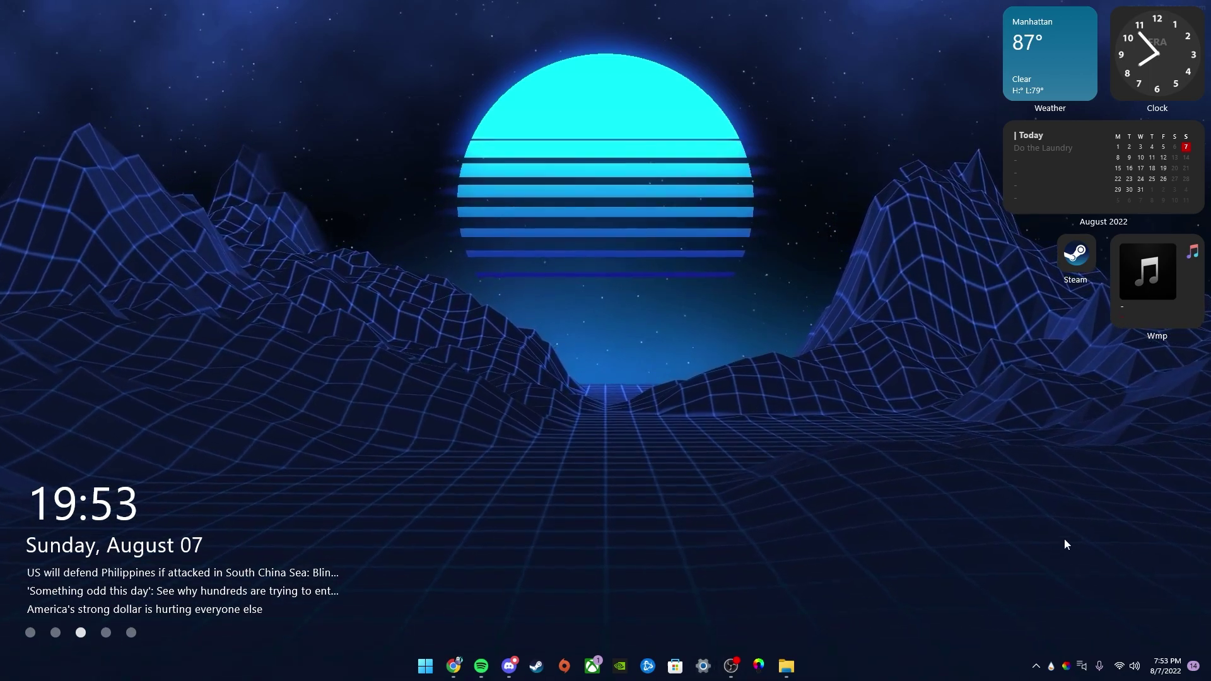
Step: Open and close the Rainmeter skin manager, then restore the screenstyler.com page in Chrome
{"action": "left_click", "coordinate": [1051, 667]}
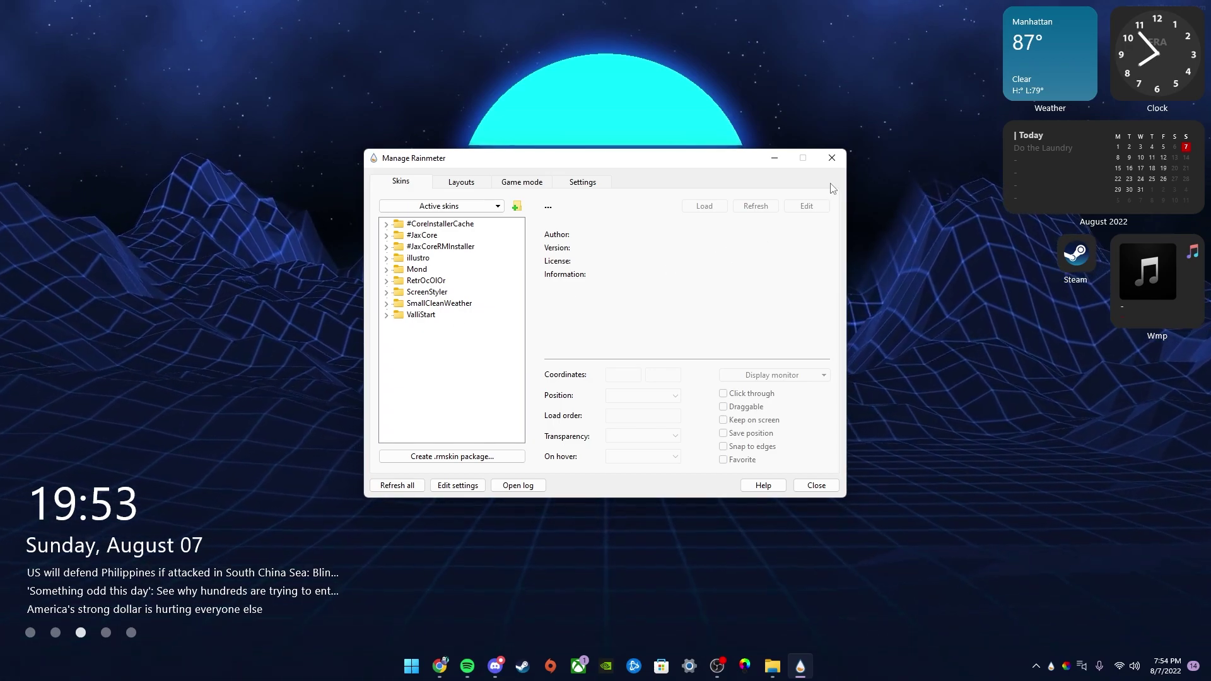
{"action": "left_click", "coordinate": [833, 159]}
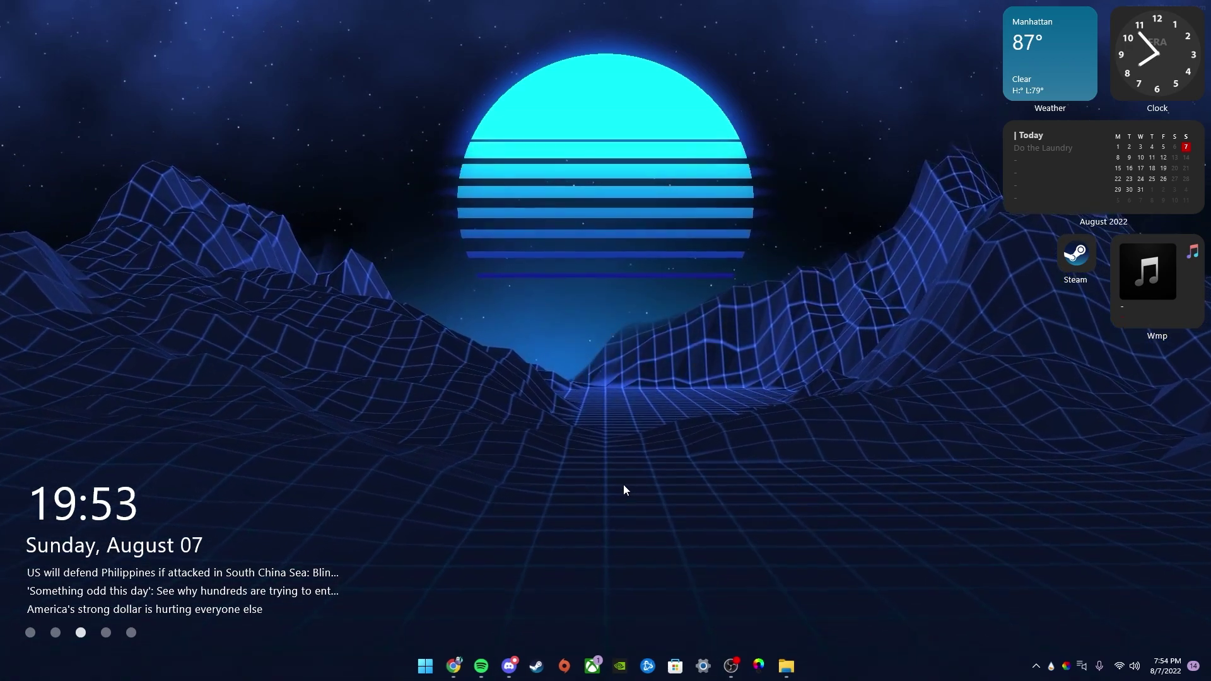
{"action": "left_click", "coordinate": [454, 666]}
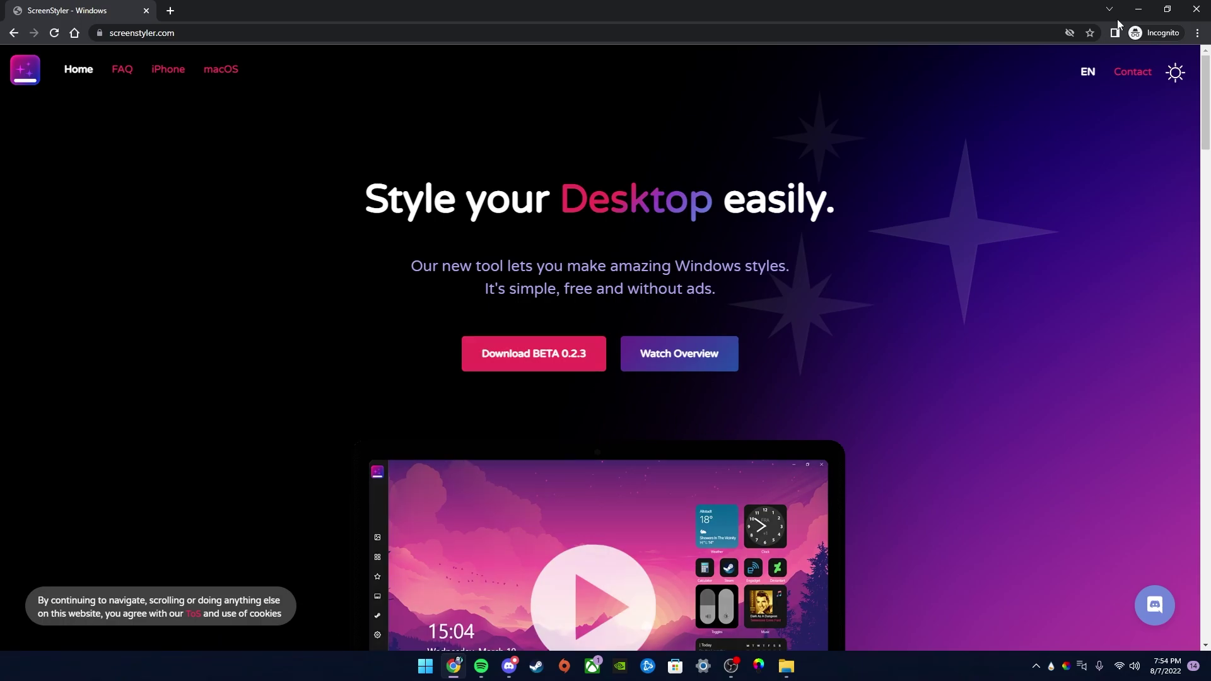
Step: Minimize Chrome and bring the ScreenStyler home screen forward from its taskbar preview
{"action": "left_click", "coordinate": [1137, 10]}
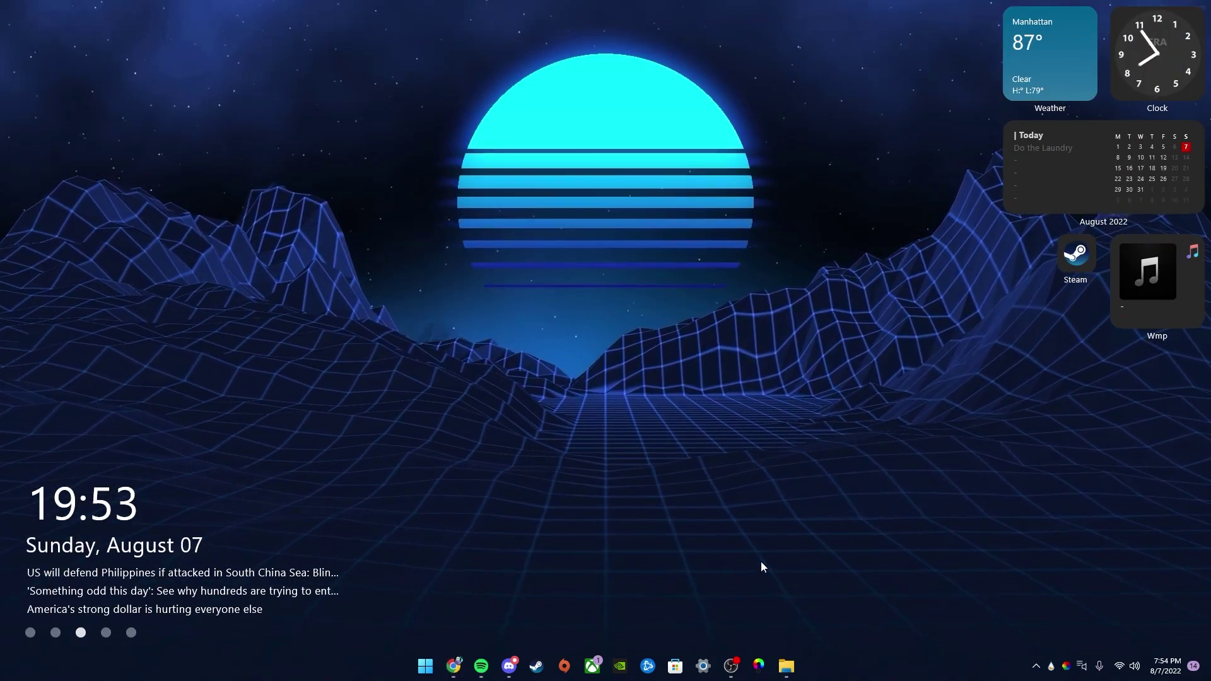
{"action": "mouse_move", "coordinate": [732, 668]}
{"action": "left_click", "coordinate": [736, 578]}
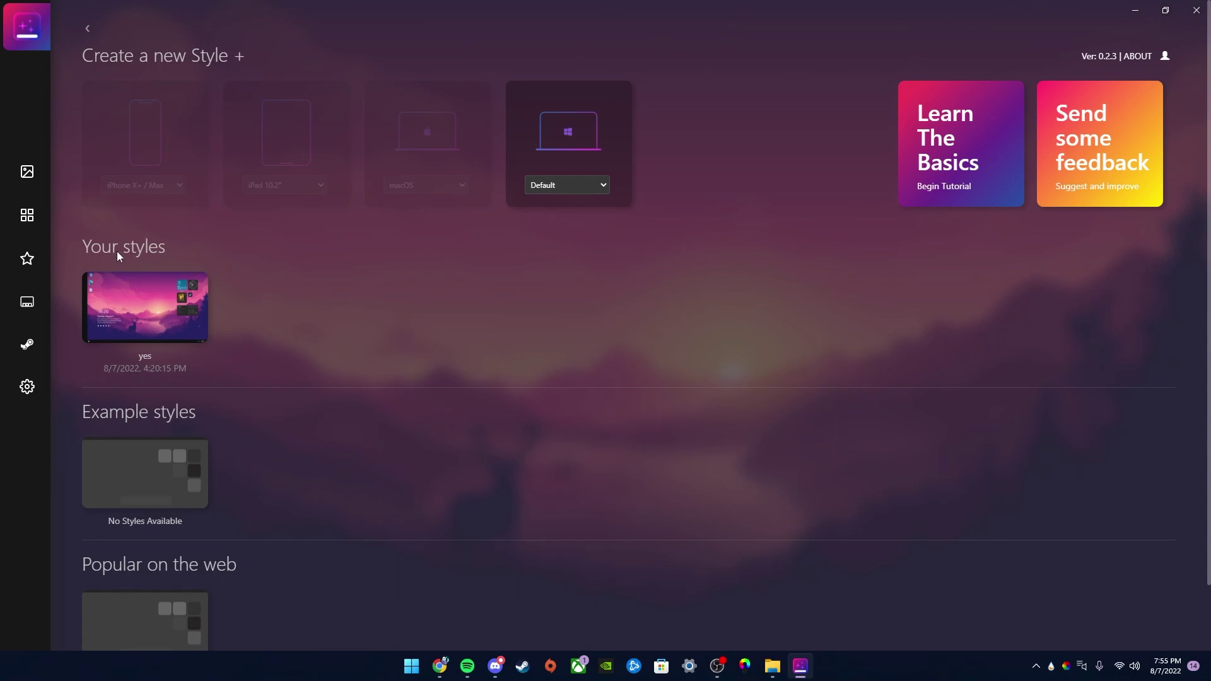
Step: Open the saved style 'yes' in the ScreenStyler editor
{"action": "left_click", "coordinate": [165, 325]}
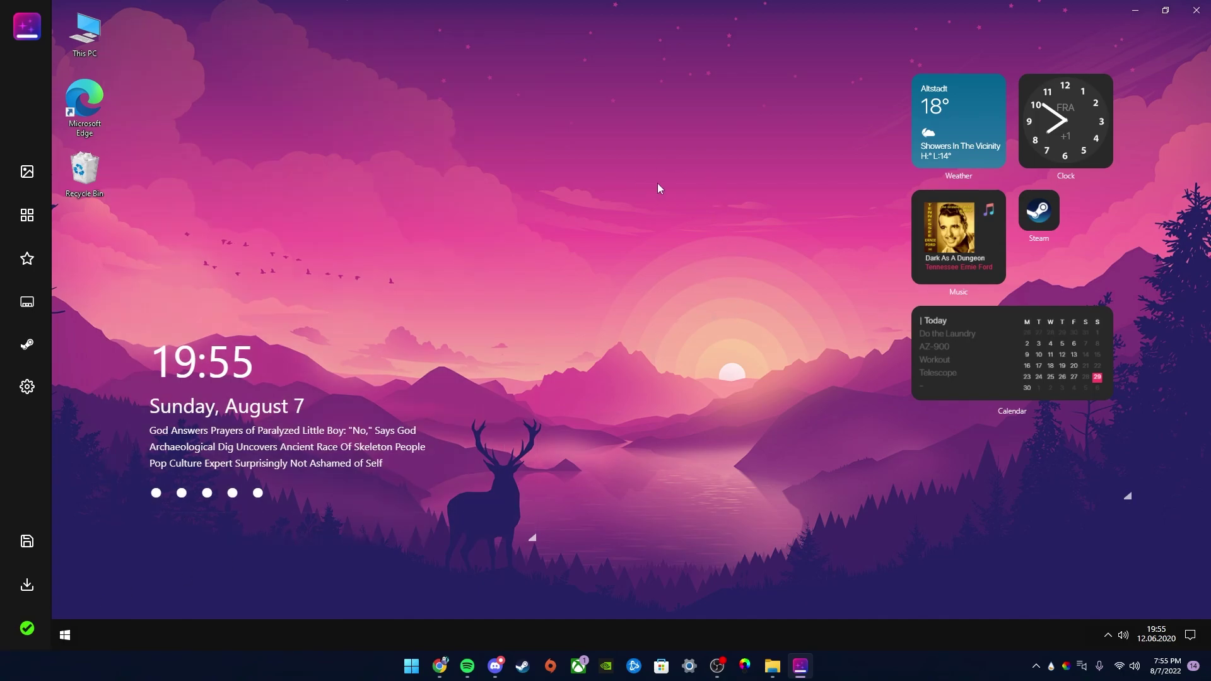
Step: Add the PortalBlue widget to the desktop from the widget list
{"action": "left_click", "coordinate": [27, 216]}
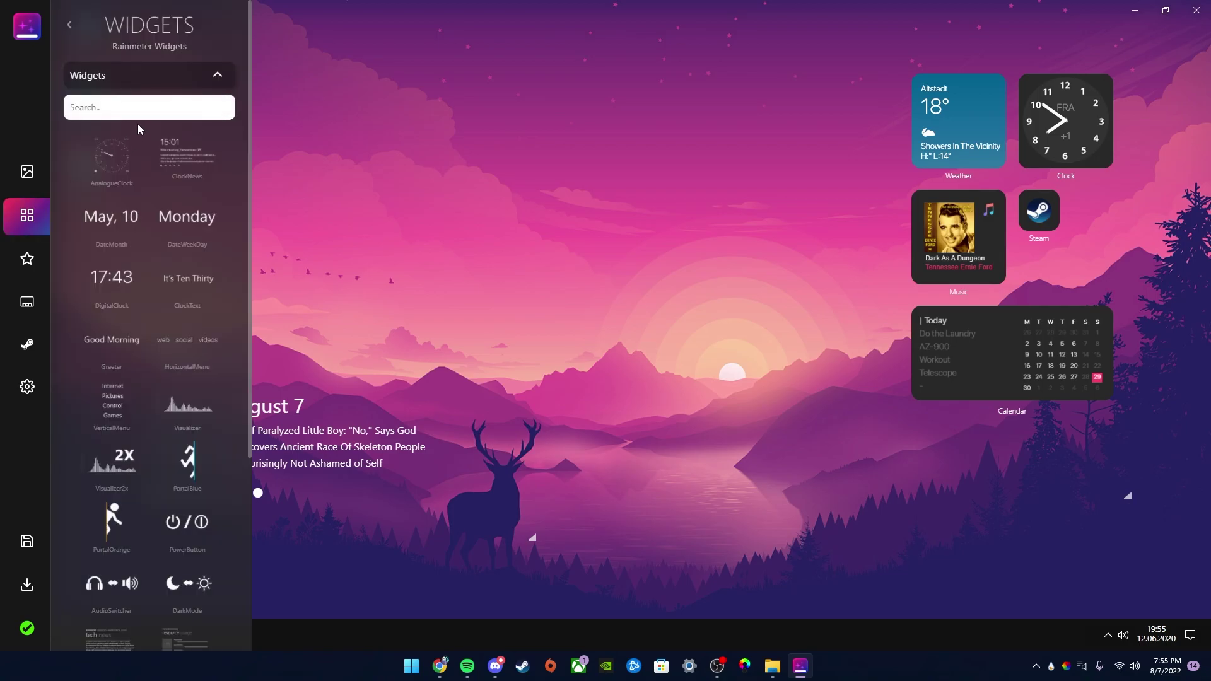
{"action": "scroll", "coordinate": [156, 156], "scroll_direction": "down", "scroll_amount": 3}
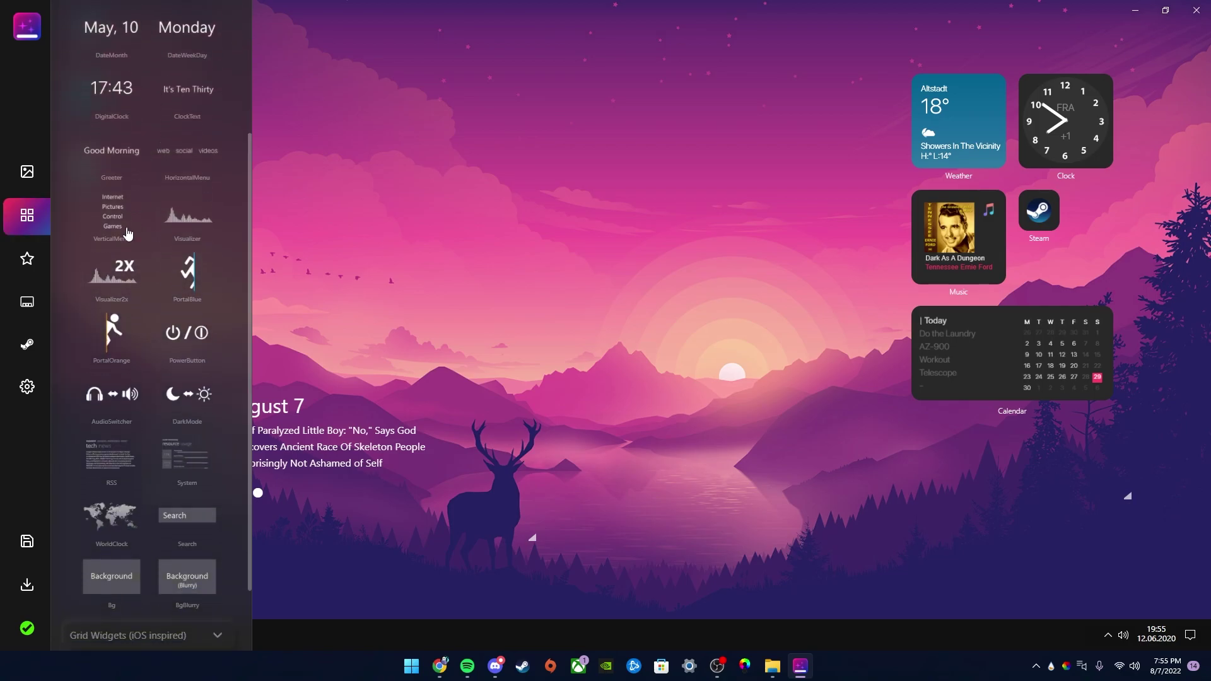
{"action": "left_click_drag", "start_coordinate": [194, 270], "coordinate": [369, 157]}
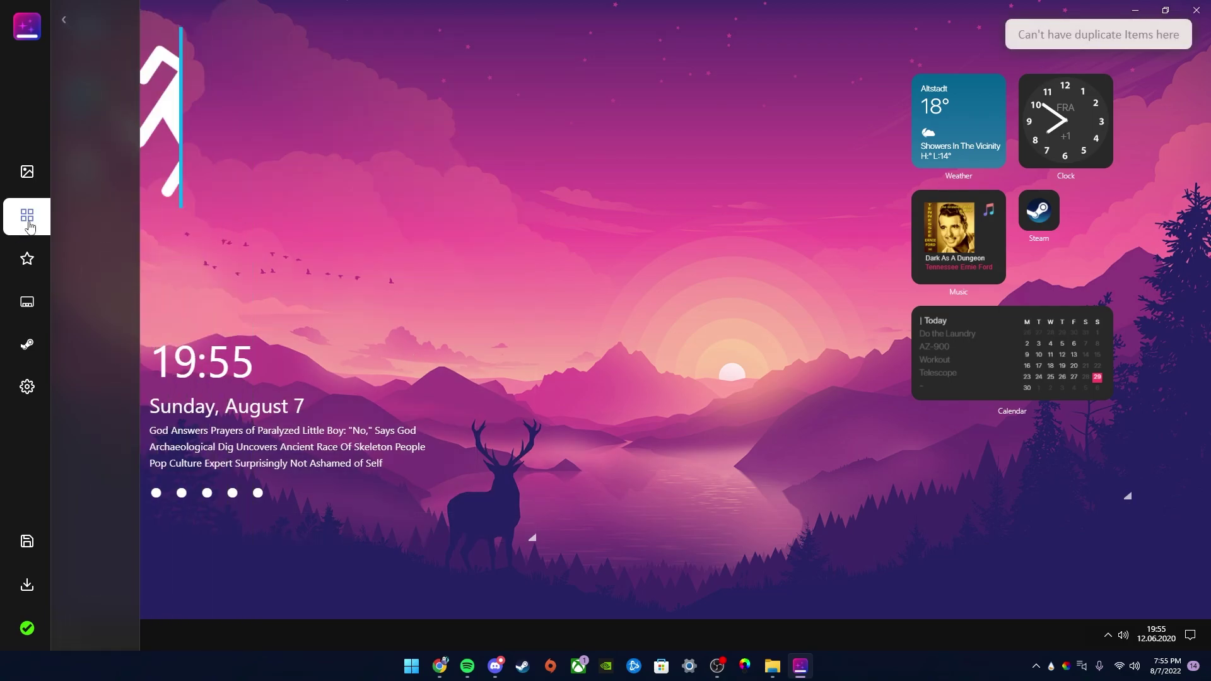
Step: In the Wall panel, keep Change Wallpaper on, expand Gradient, and collapse Solid Color and Wallpapers
{"action": "left_click", "coordinate": [39, 221]}
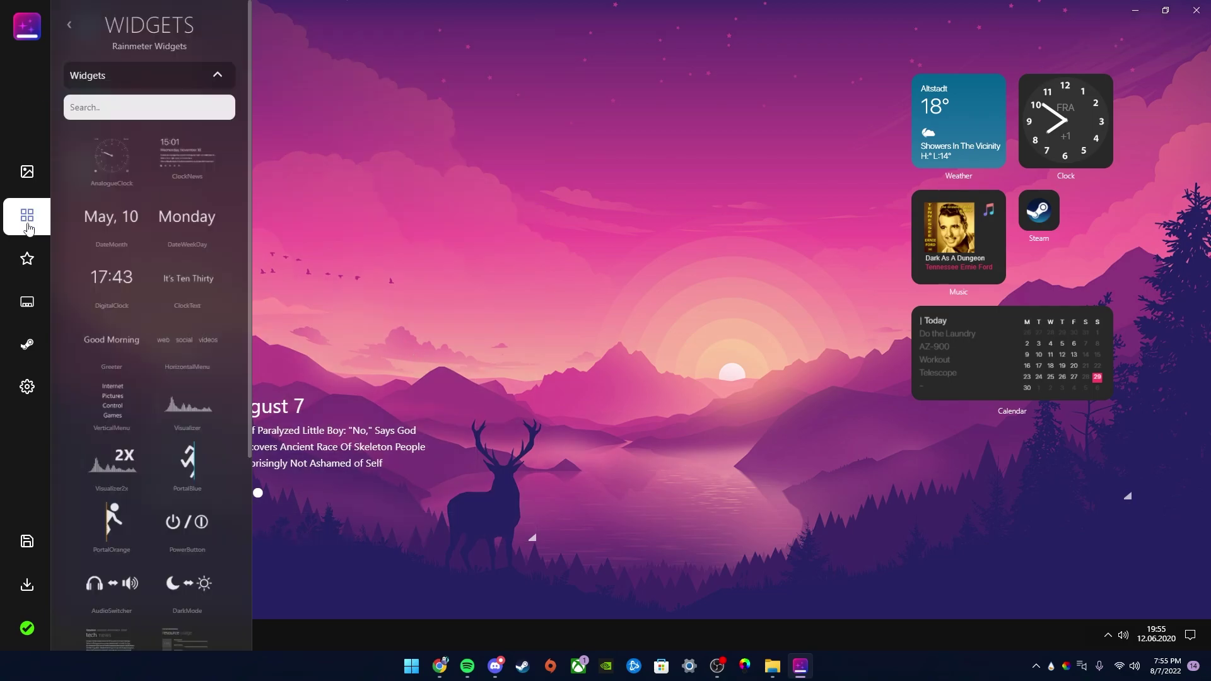
{"action": "left_click", "coordinate": [40, 181]}
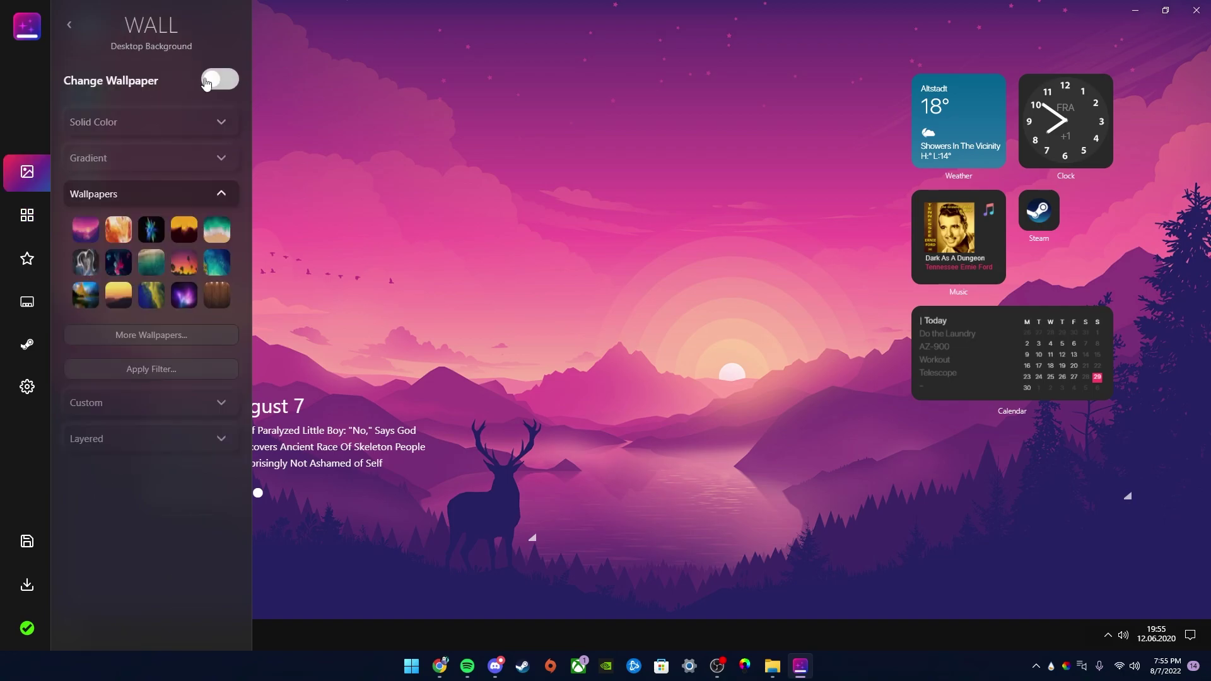
{"action": "left_click", "coordinate": [216, 80]}
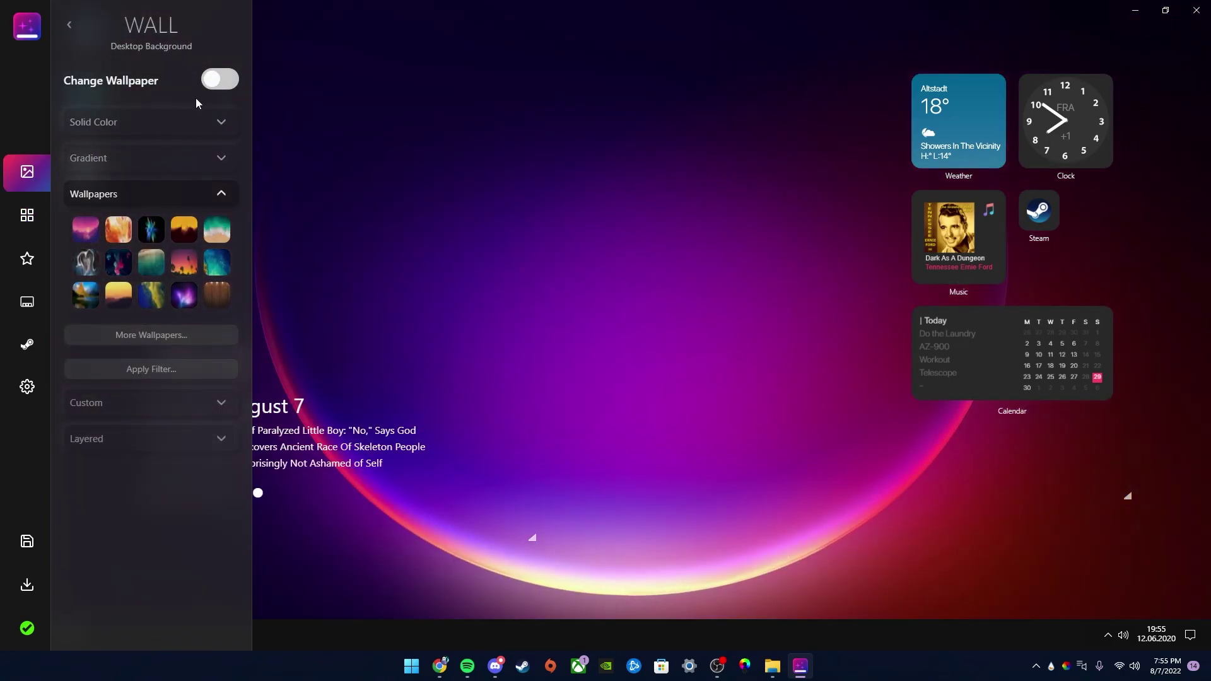
{"action": "left_click", "coordinate": [214, 80]}
{"action": "left_click", "coordinate": [176, 157]}
{"action": "left_click", "coordinate": [205, 122]}
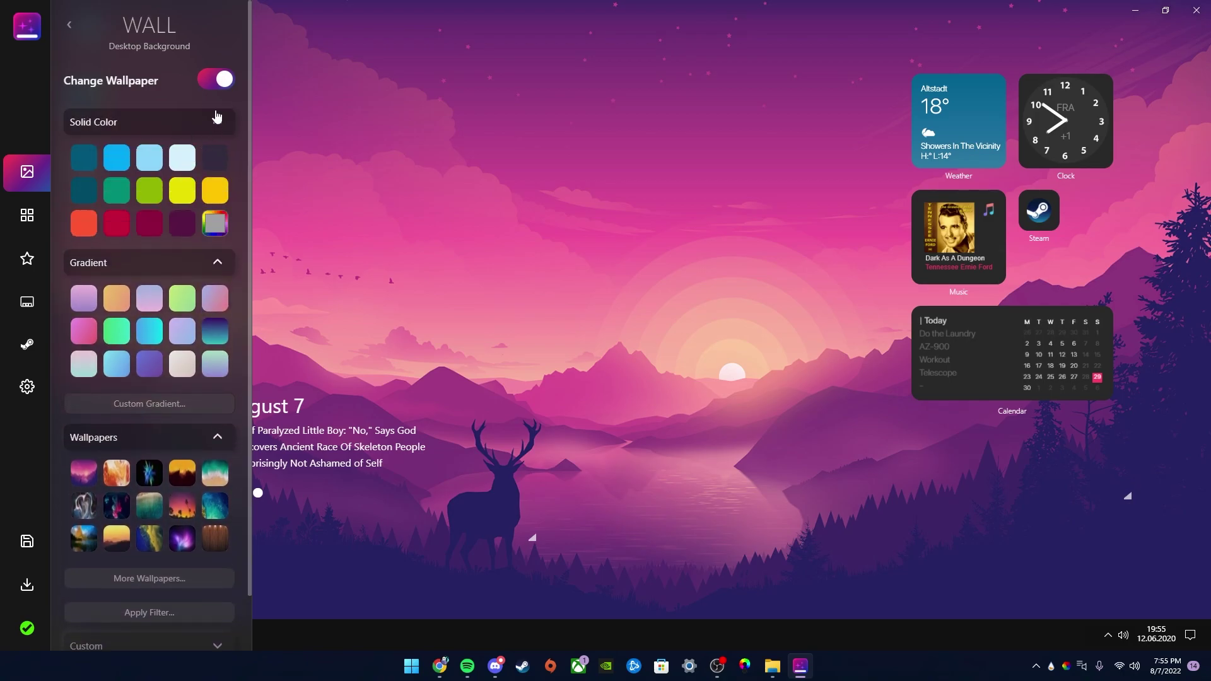
{"action": "left_click", "coordinate": [217, 120]}
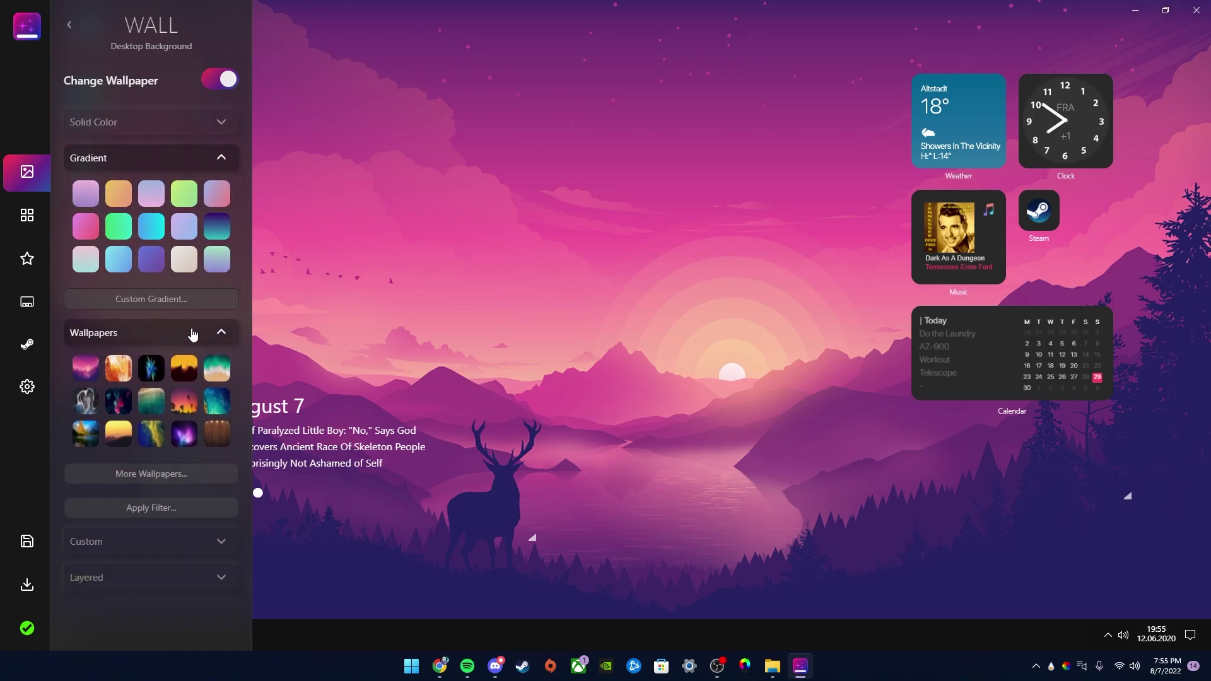
{"action": "left_click", "coordinate": [193, 334]}
{"action": "mouse_move", "coordinate": [437, 338]}
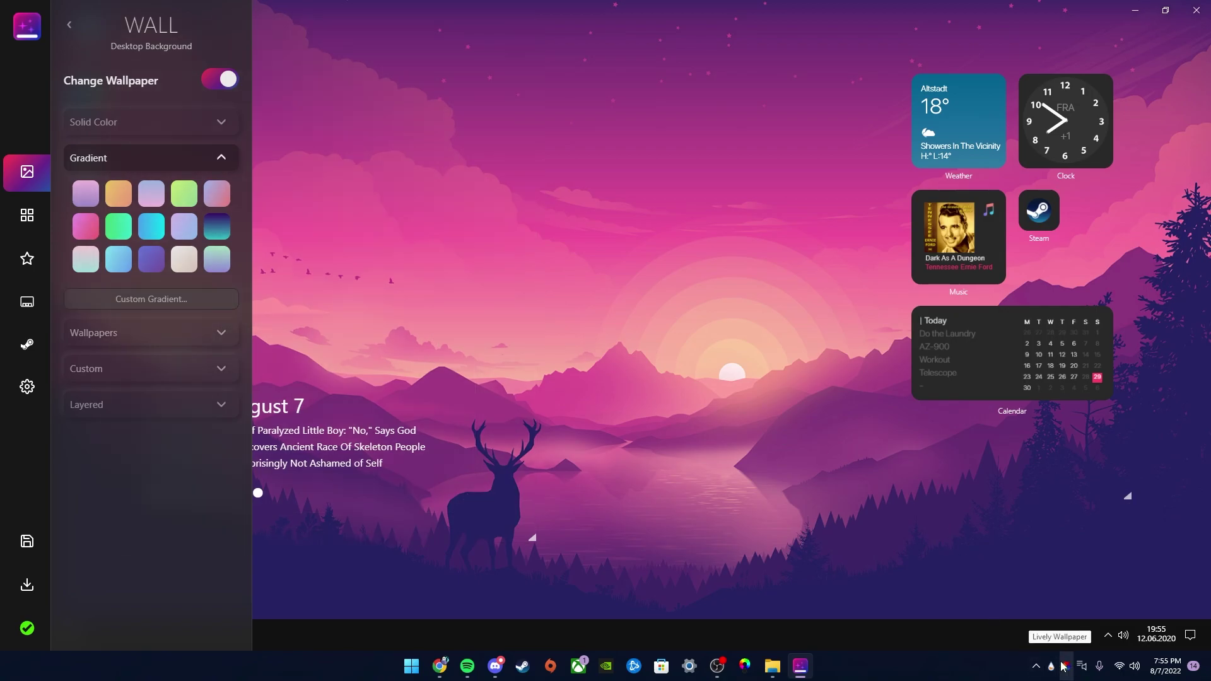
Step: Add an Audacity shortcut beside Steam, adding and then removing a Chrome shortcut
{"action": "left_click", "coordinate": [28, 172]}
{"action": "left_click", "coordinate": [27, 258]}
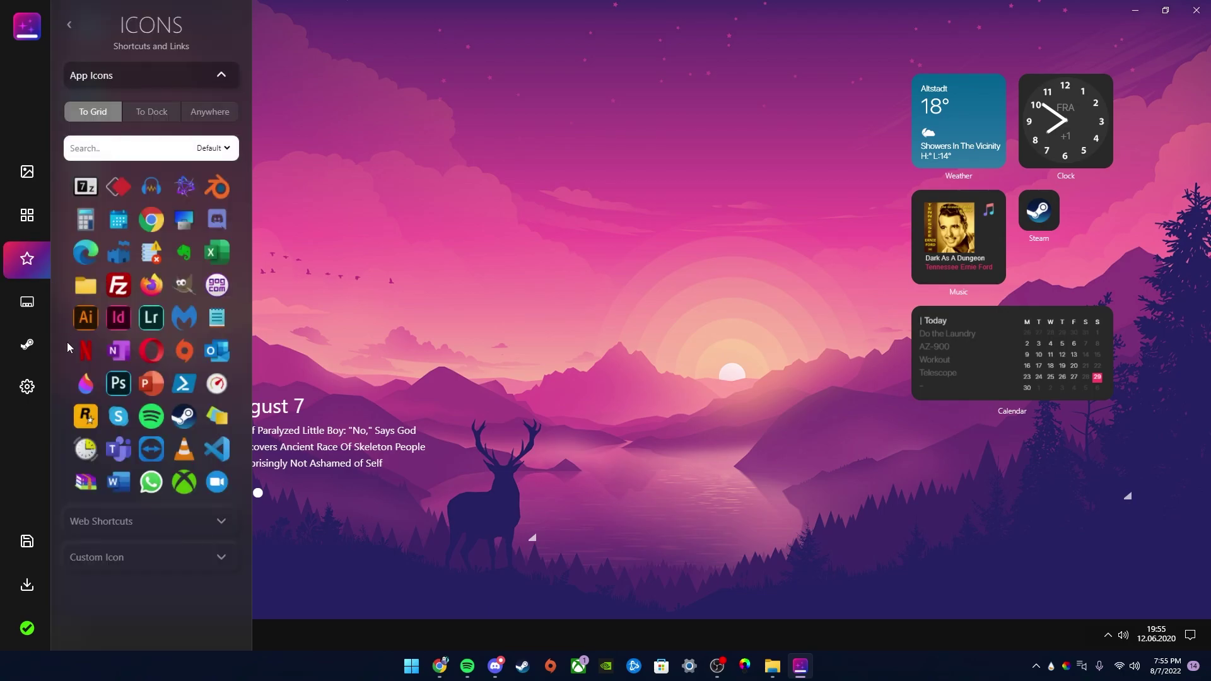
{"action": "left_click_drag", "start_coordinate": [151, 191], "coordinate": [940, 460]}
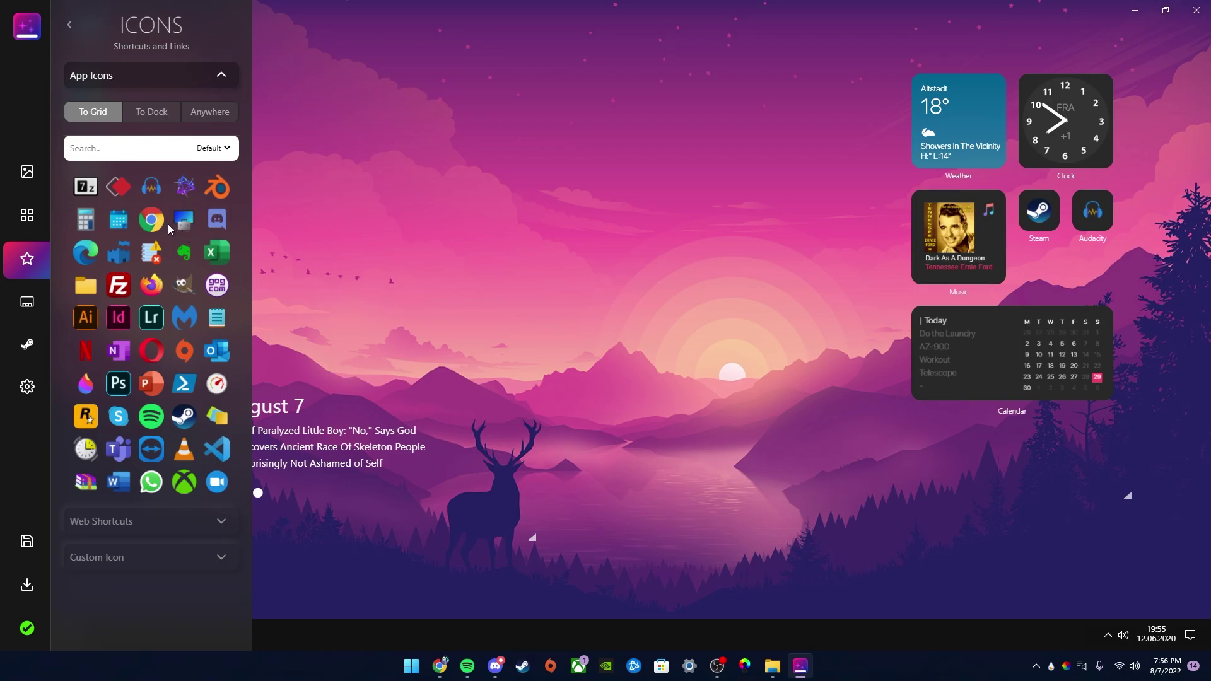
{"action": "left_click_drag", "start_coordinate": [151, 223], "coordinate": [1037, 278]}
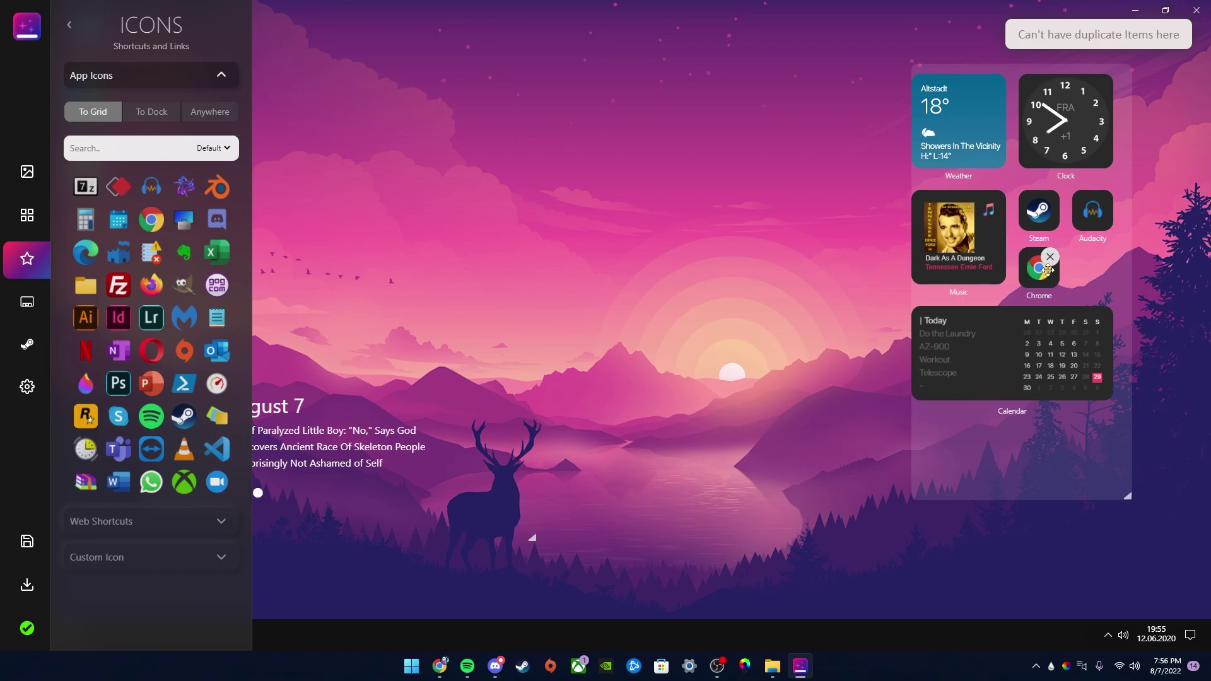
{"action": "left_click_drag", "start_coordinate": [177, 388], "coordinate": [792, 503]}
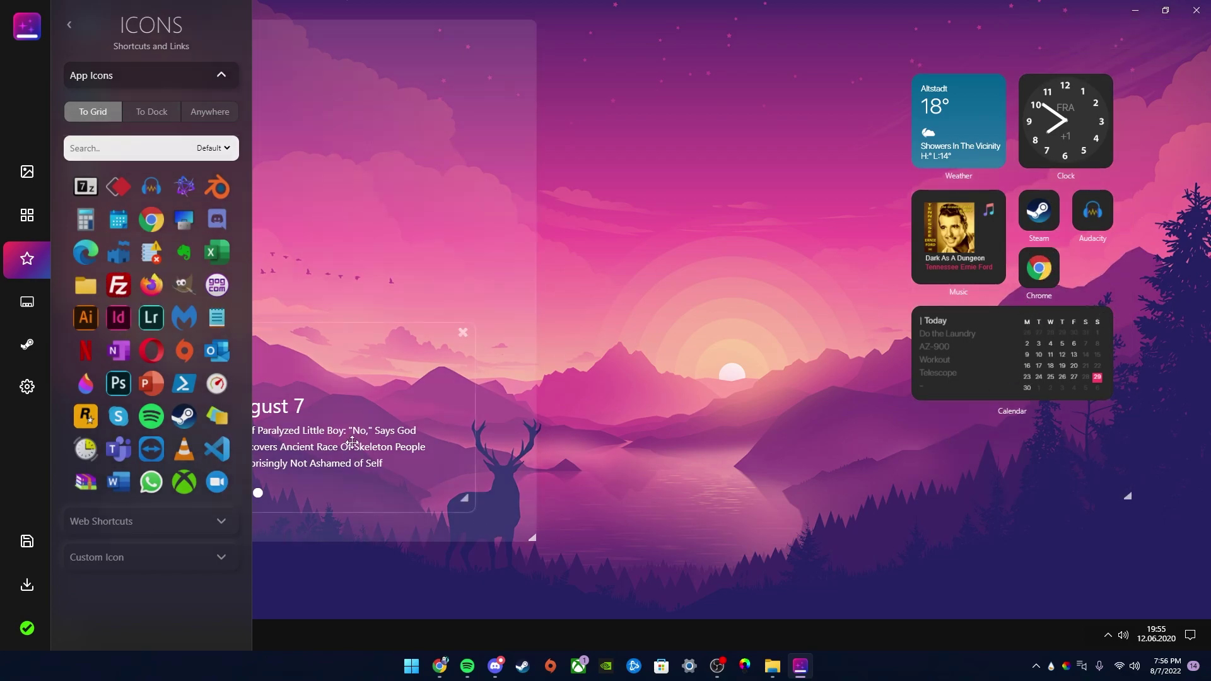
{"action": "left_click_drag", "start_coordinate": [1044, 263], "coordinate": [1056, 262]}
Step: Enable the dock at the bottom centre and raise its position slightly
{"action": "left_click", "coordinate": [27, 302]}
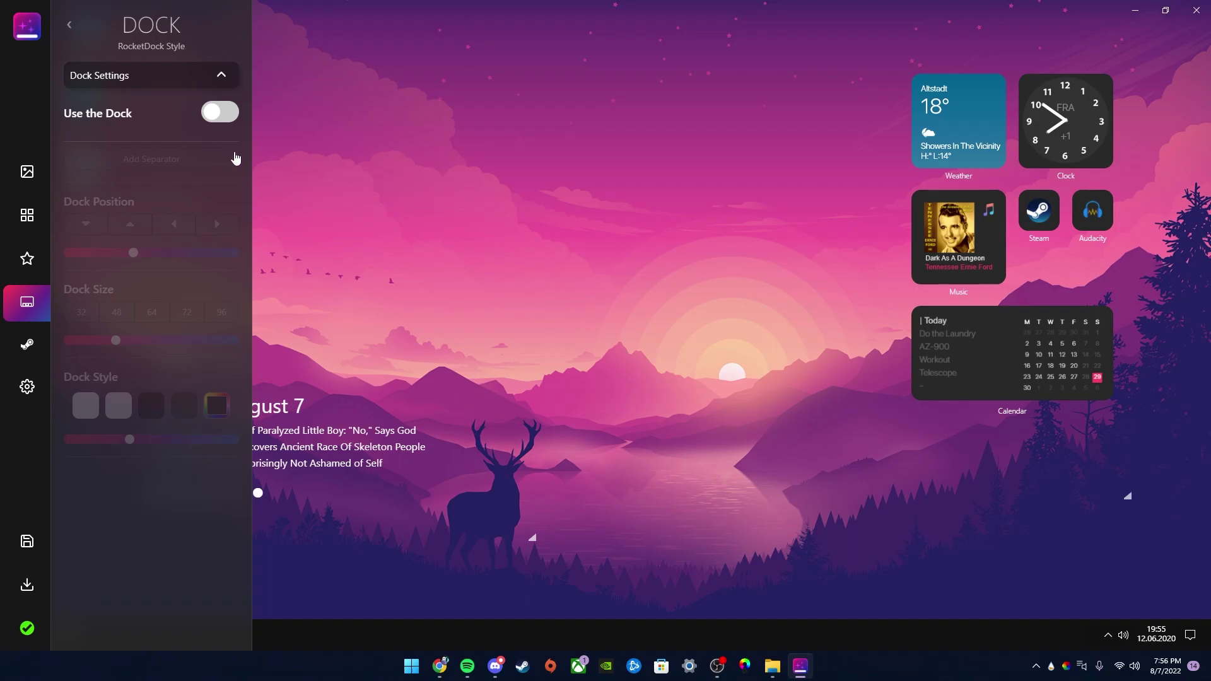
{"action": "left_click", "coordinate": [213, 113]}
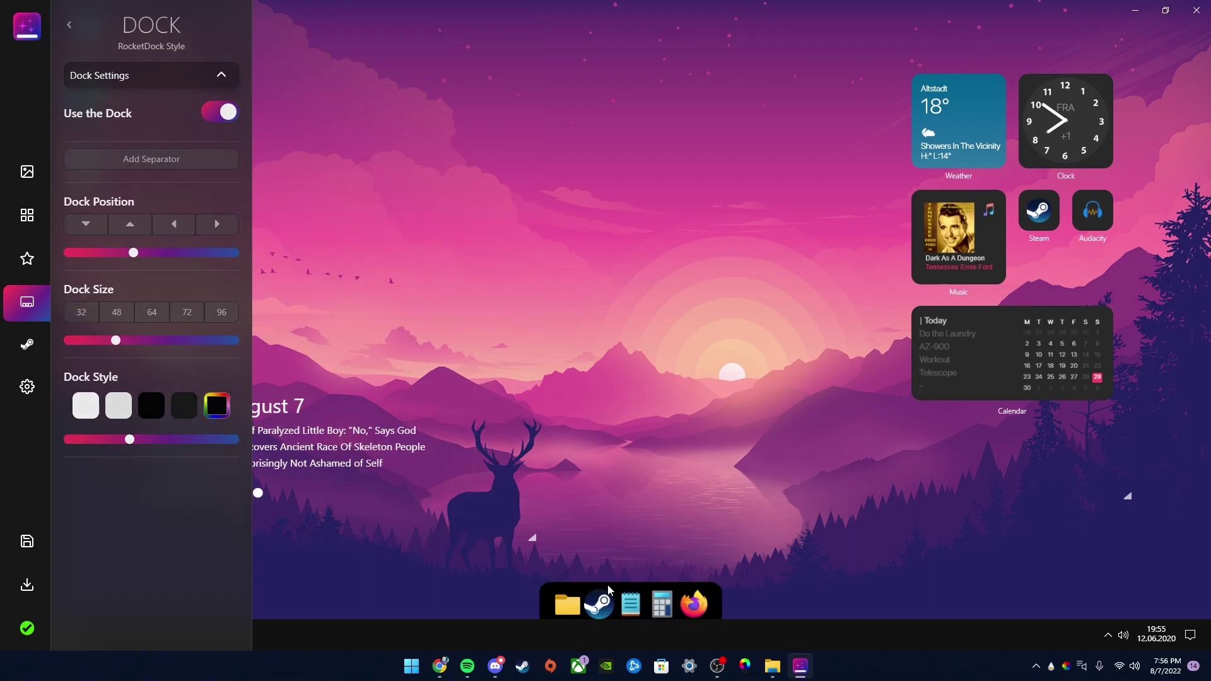
{"action": "mouse_move", "coordinate": [643, 591]}
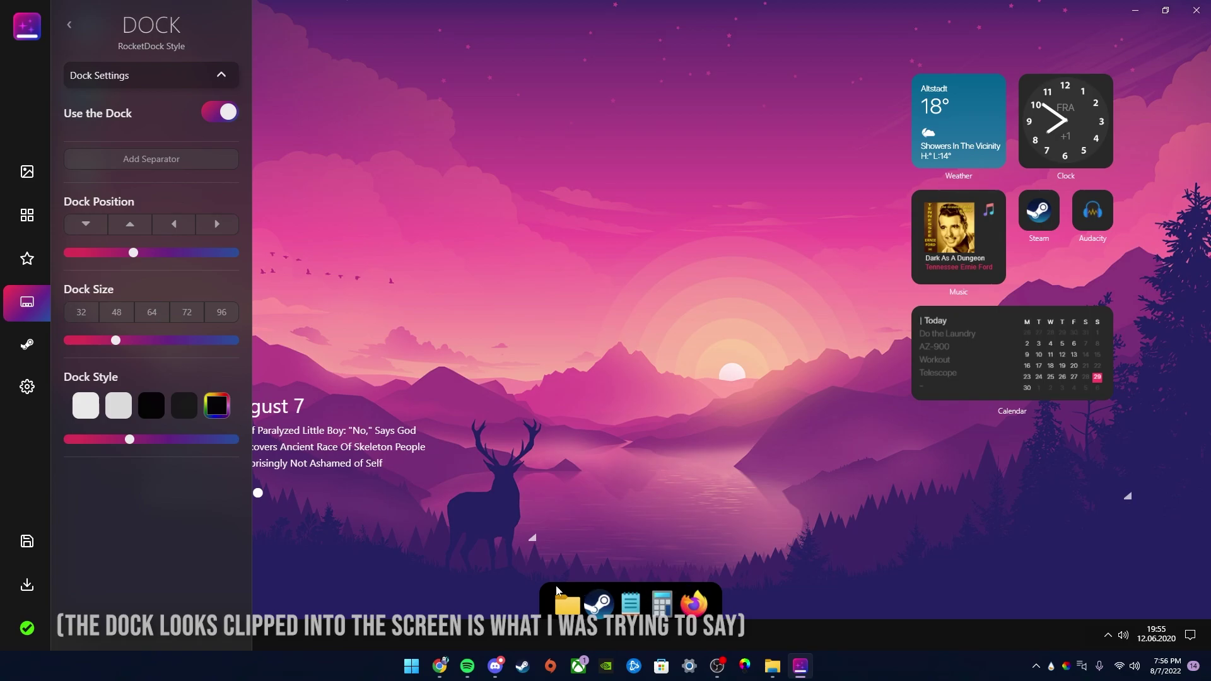
{"action": "mouse_move", "coordinate": [695, 596]}
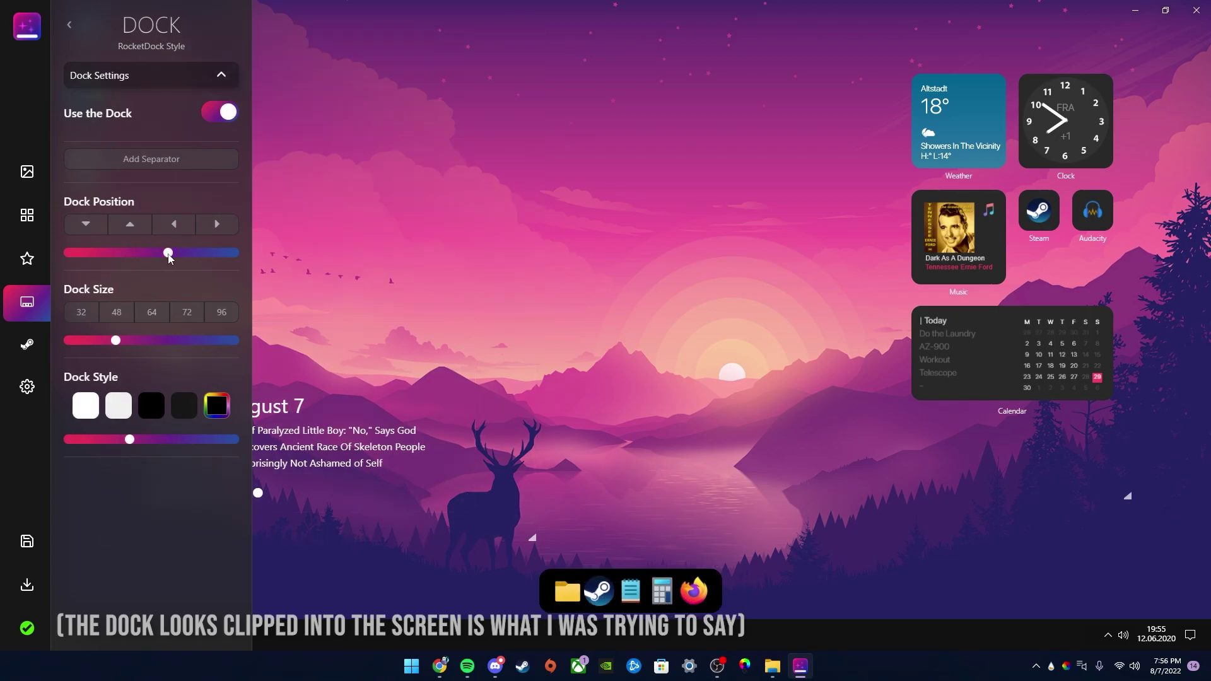
{"action": "left_click_drag", "start_coordinate": [169, 255], "coordinate": [137, 256]}
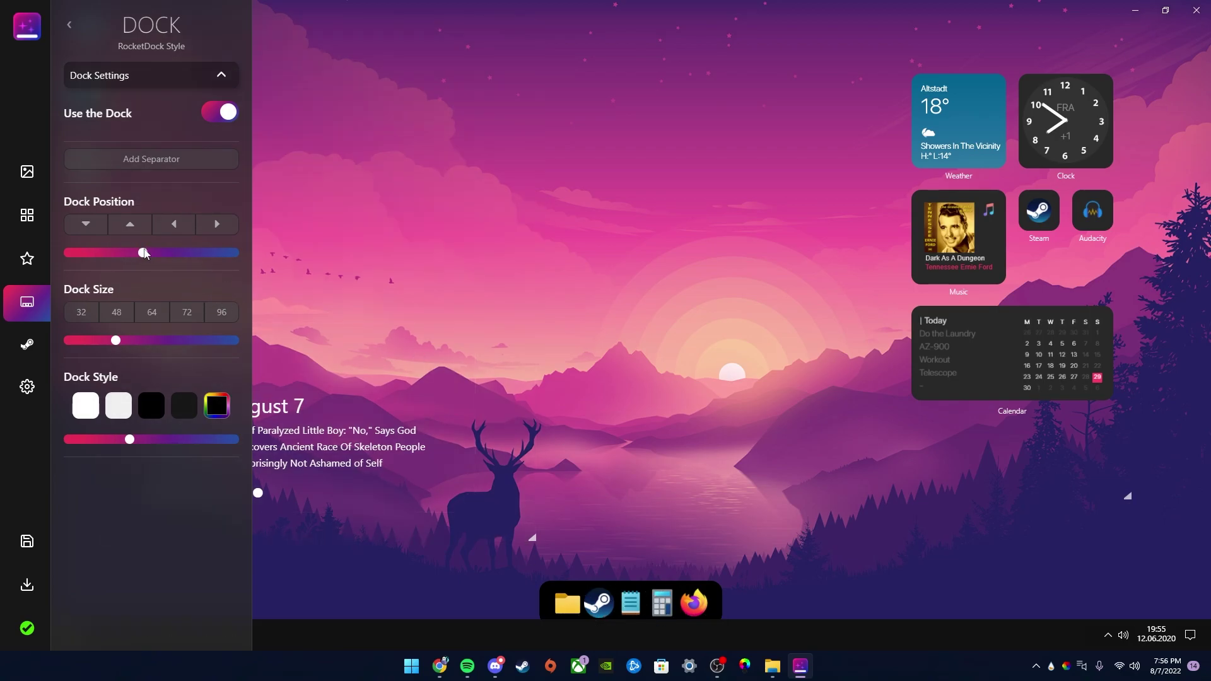
{"action": "left_click_drag", "start_coordinate": [145, 254], "coordinate": [171, 254]}
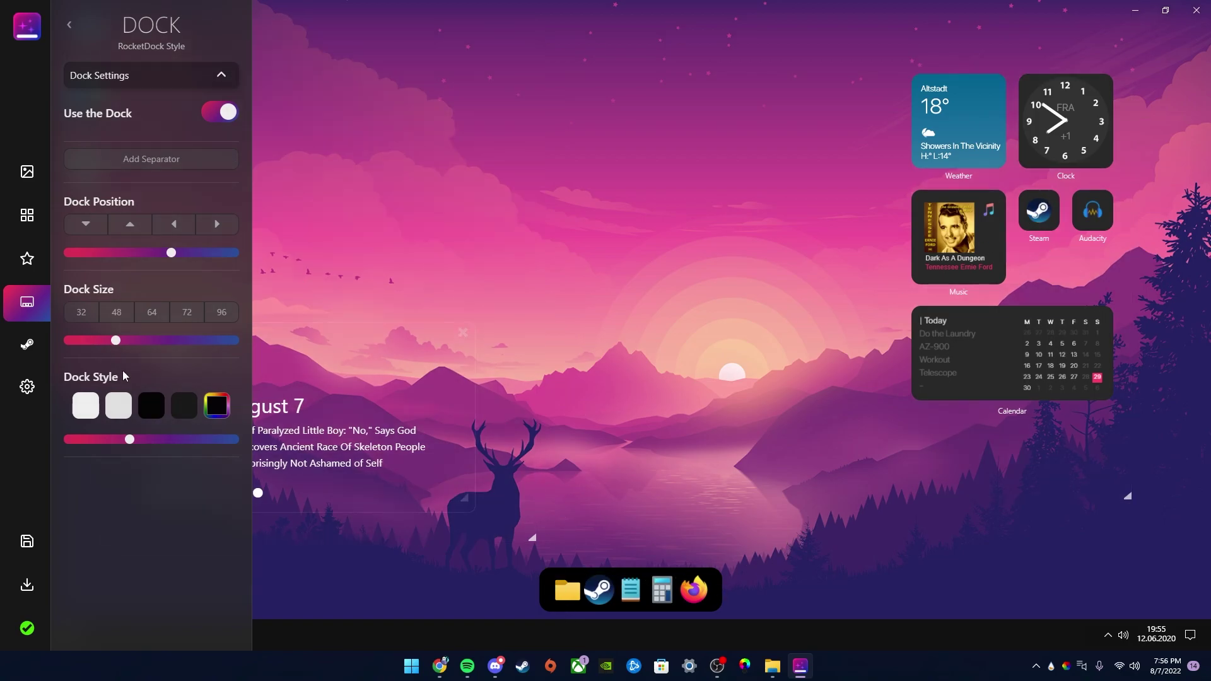
{"action": "left_click_drag", "start_coordinate": [1082, 227], "coordinate": [864, 502]}
Step: Place an Edge shortcut beneath Steam in the widget grid and preview the Steam skin options
{"action": "left_click", "coordinate": [27, 259]}
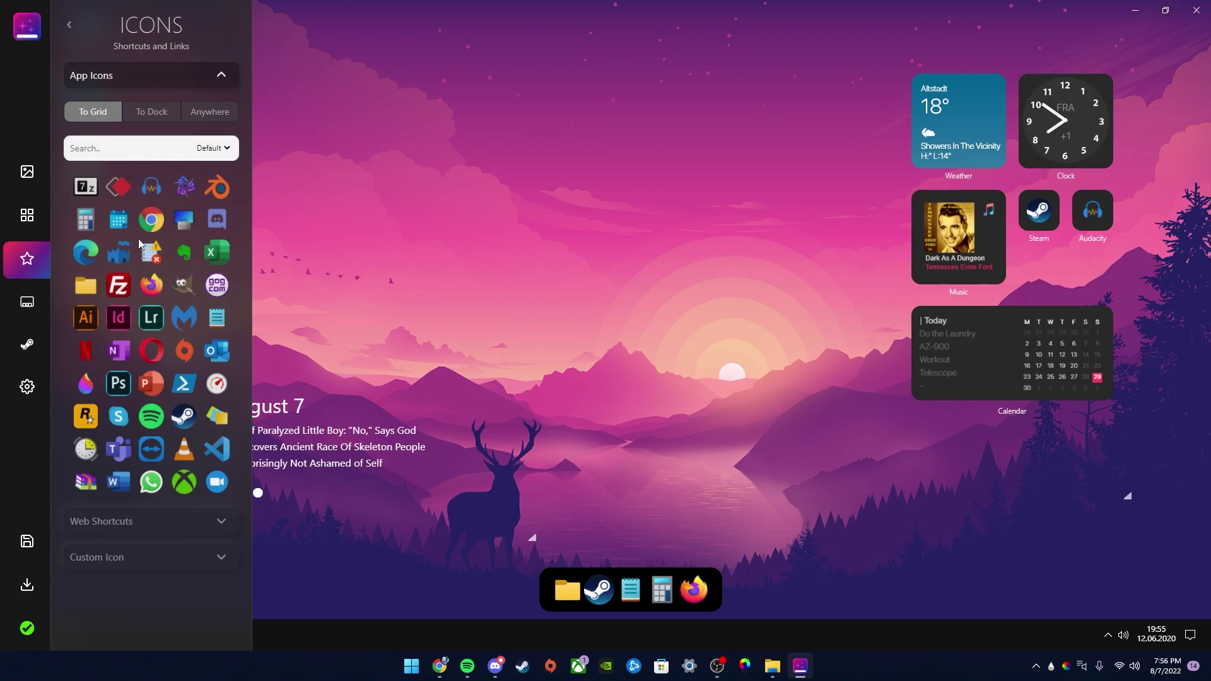
{"action": "left_click_drag", "start_coordinate": [86, 252], "coordinate": [711, 604]}
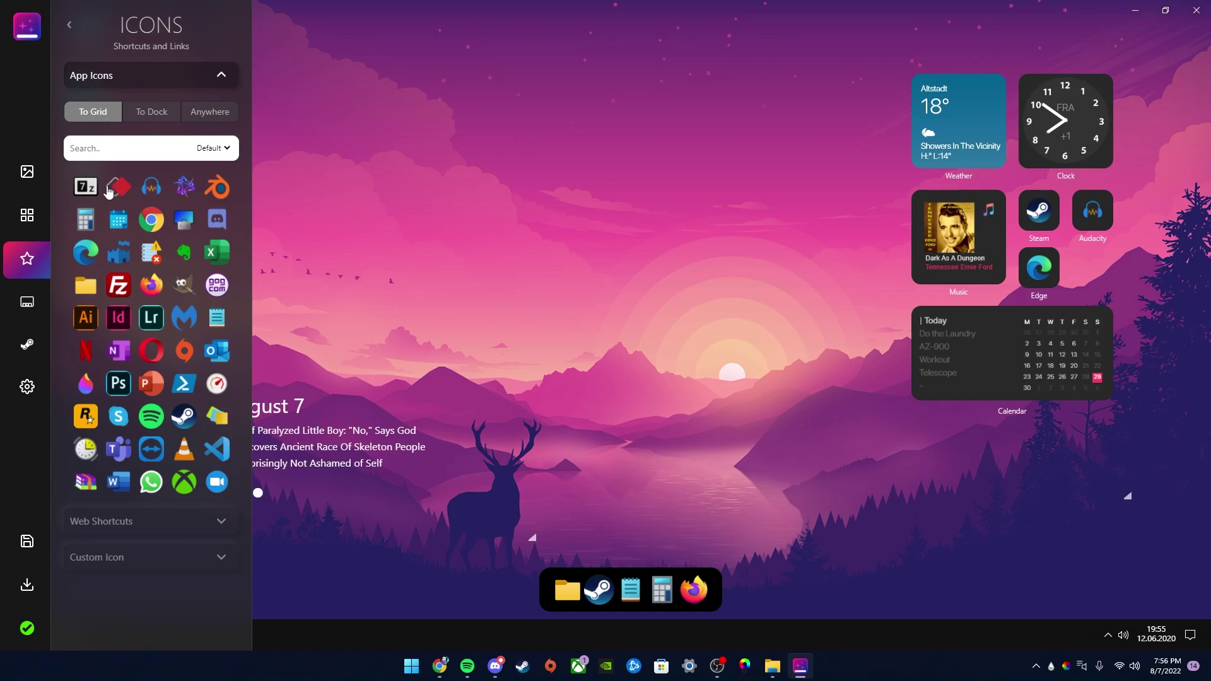
{"action": "left_click", "coordinate": [25, 346]}
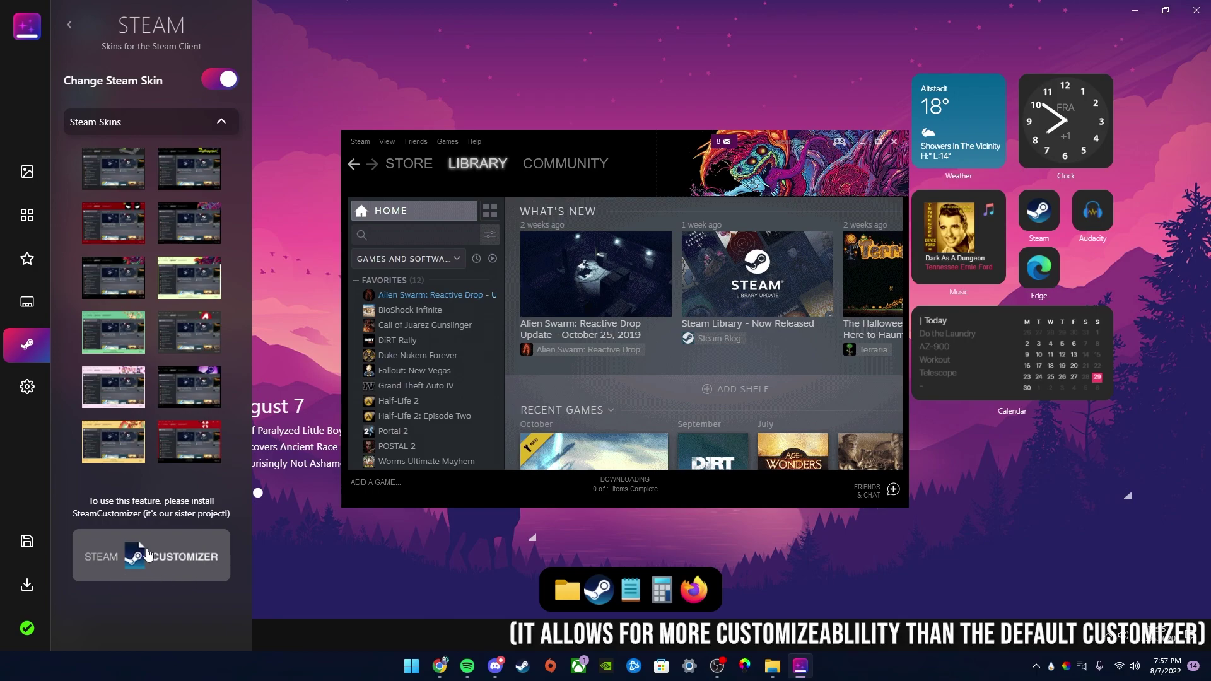
Step: Look through the General options, then close the panel to show the full styled desktop
{"action": "left_click", "coordinate": [44, 408]}
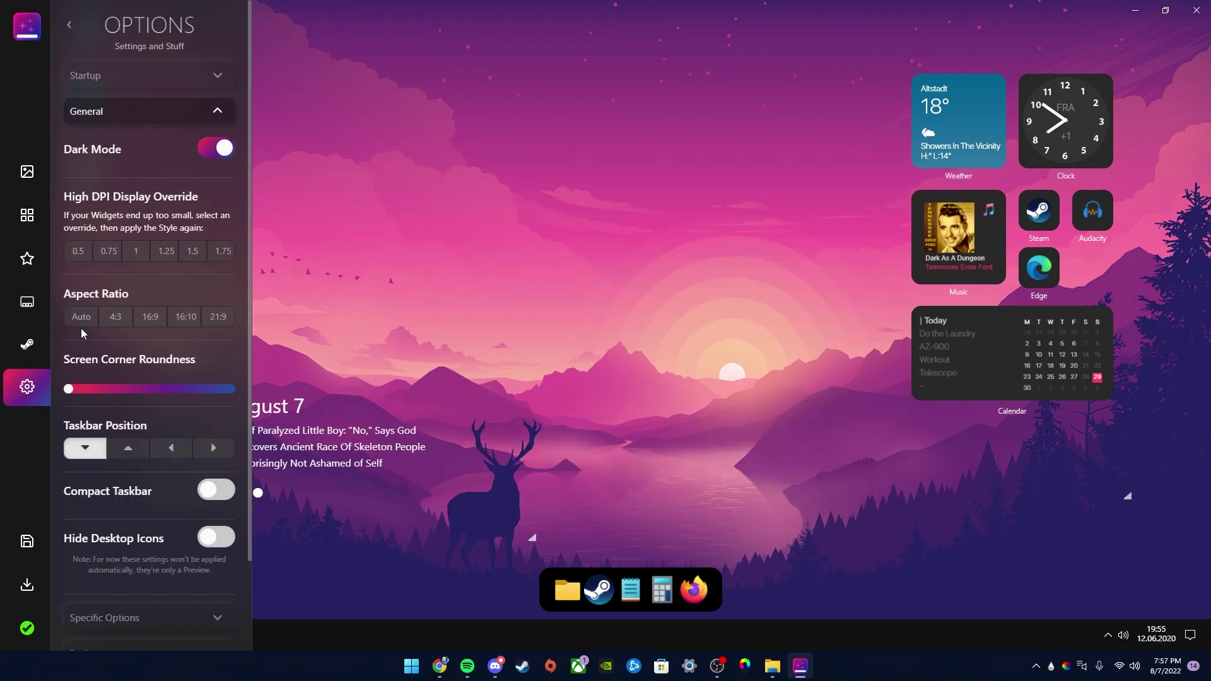
{"action": "scroll", "coordinate": [87, 330], "scroll_direction": "down", "scroll_amount": 3}
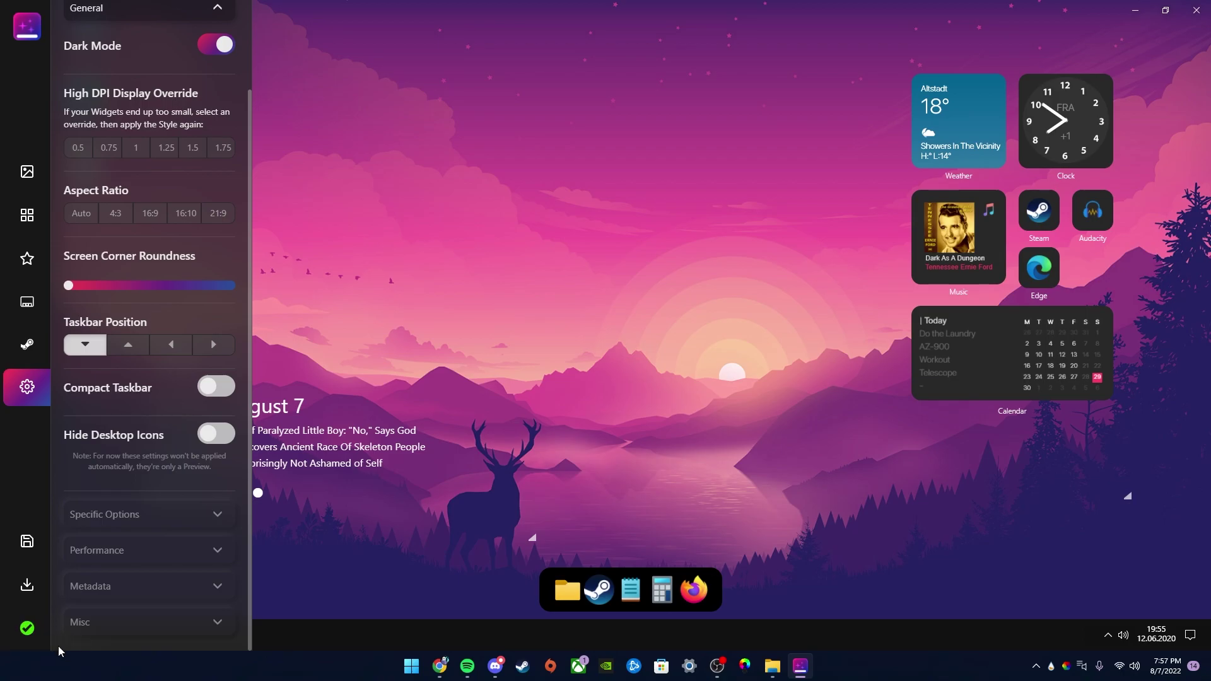
{"action": "mouse_move", "coordinate": [1099, 149]}
{"action": "left_click", "coordinate": [26, 386]}
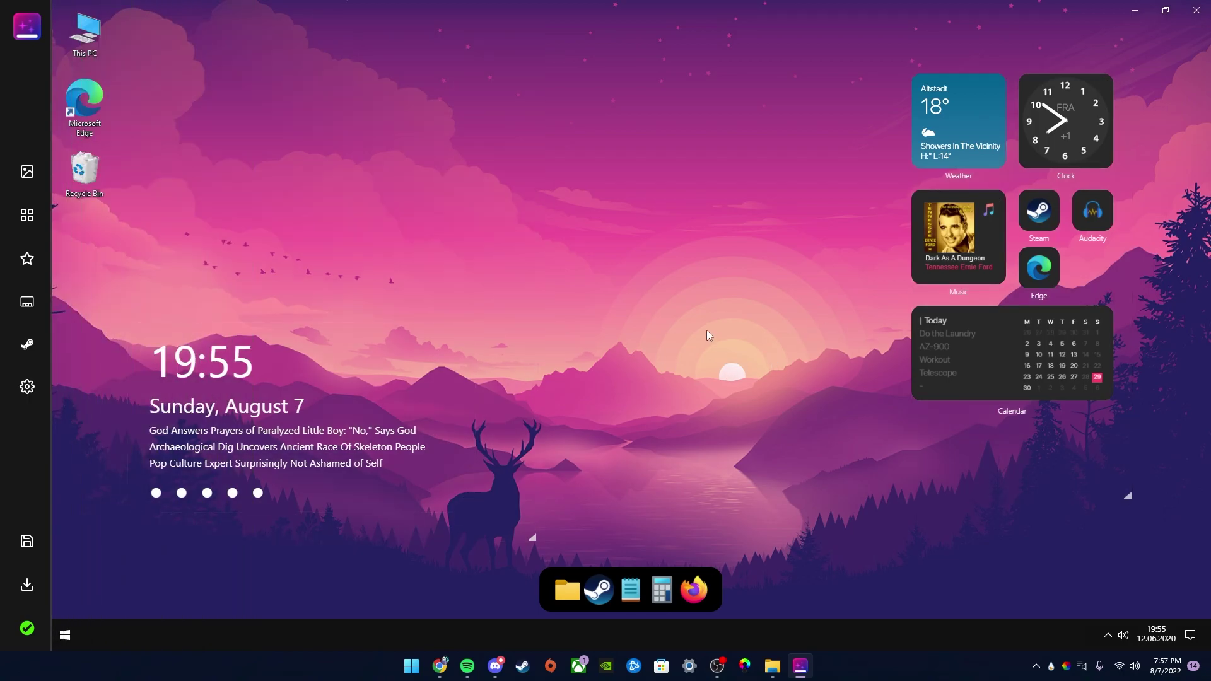
{"action": "mouse_move", "coordinate": [358, 437]}
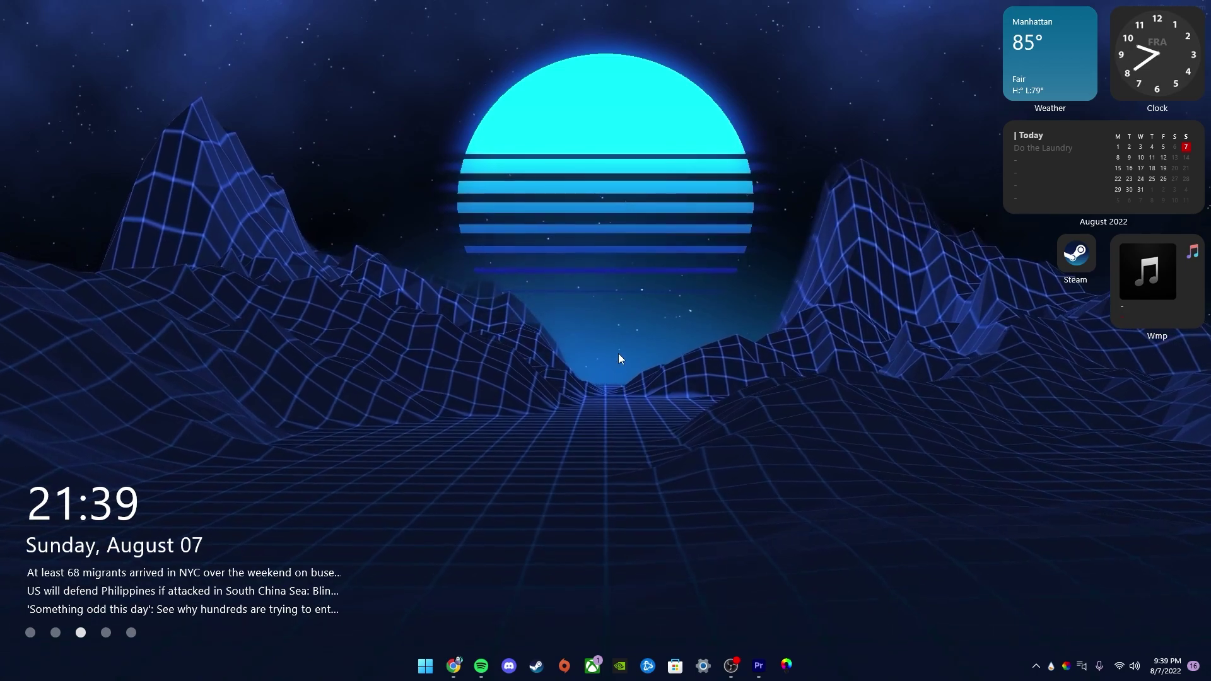
Step: Open and close the Lively Wallpaper library from the tray, then bring Chrome back
{"action": "right_click", "coordinate": [1068, 662]}
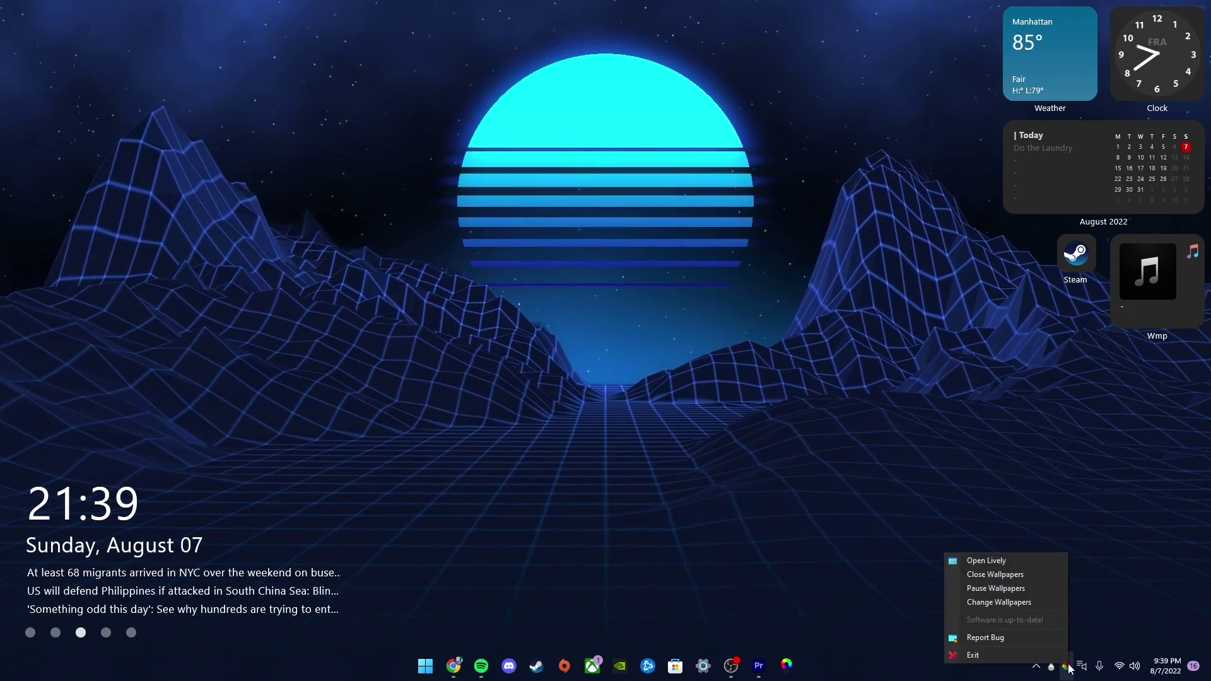
{"action": "left_click", "coordinate": [1047, 567]}
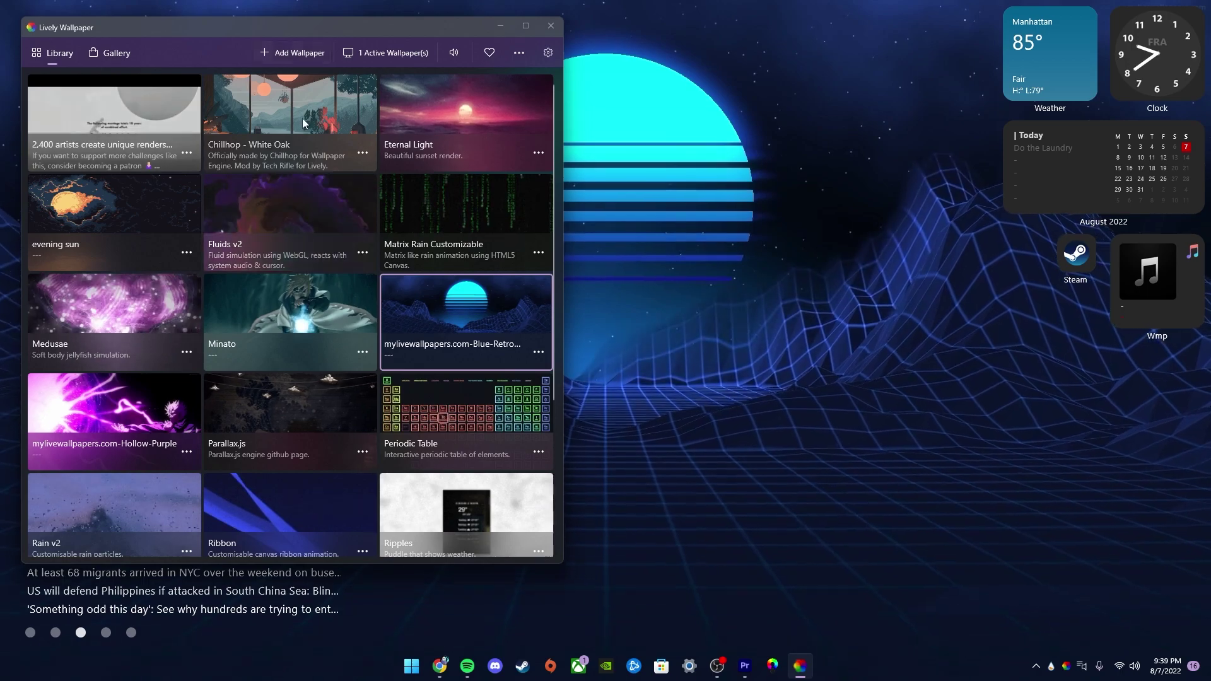
{"action": "left_click", "coordinate": [501, 26]}
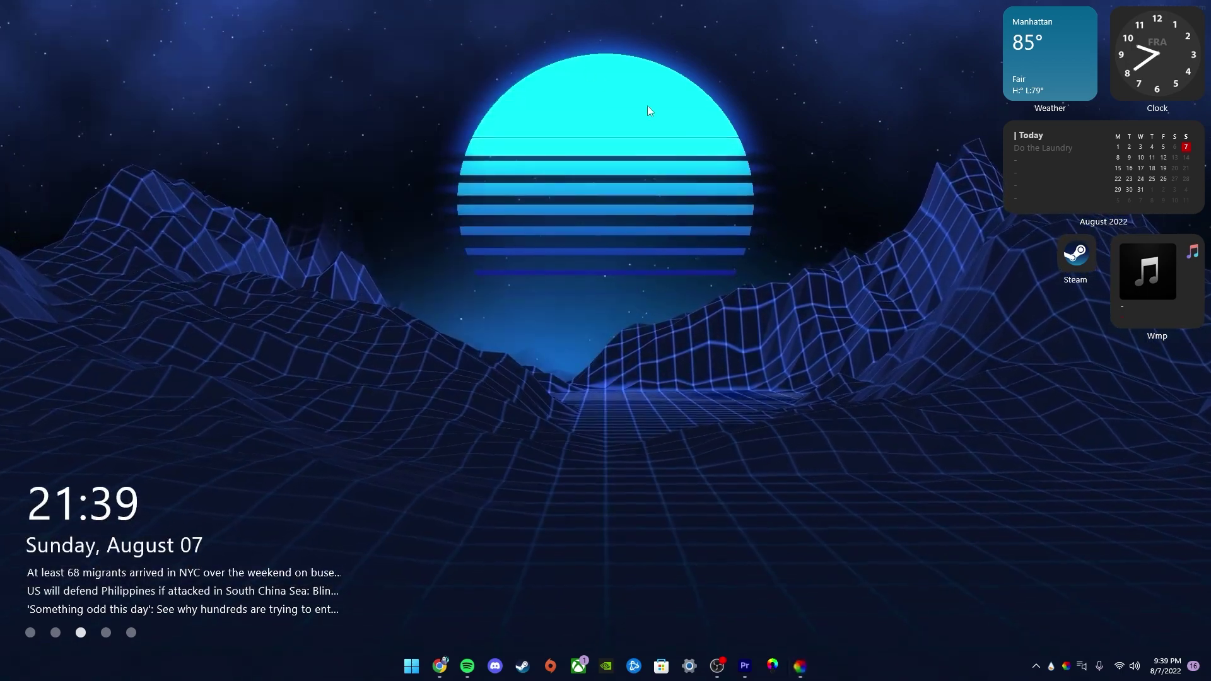
{"action": "left_click", "coordinate": [440, 666]}
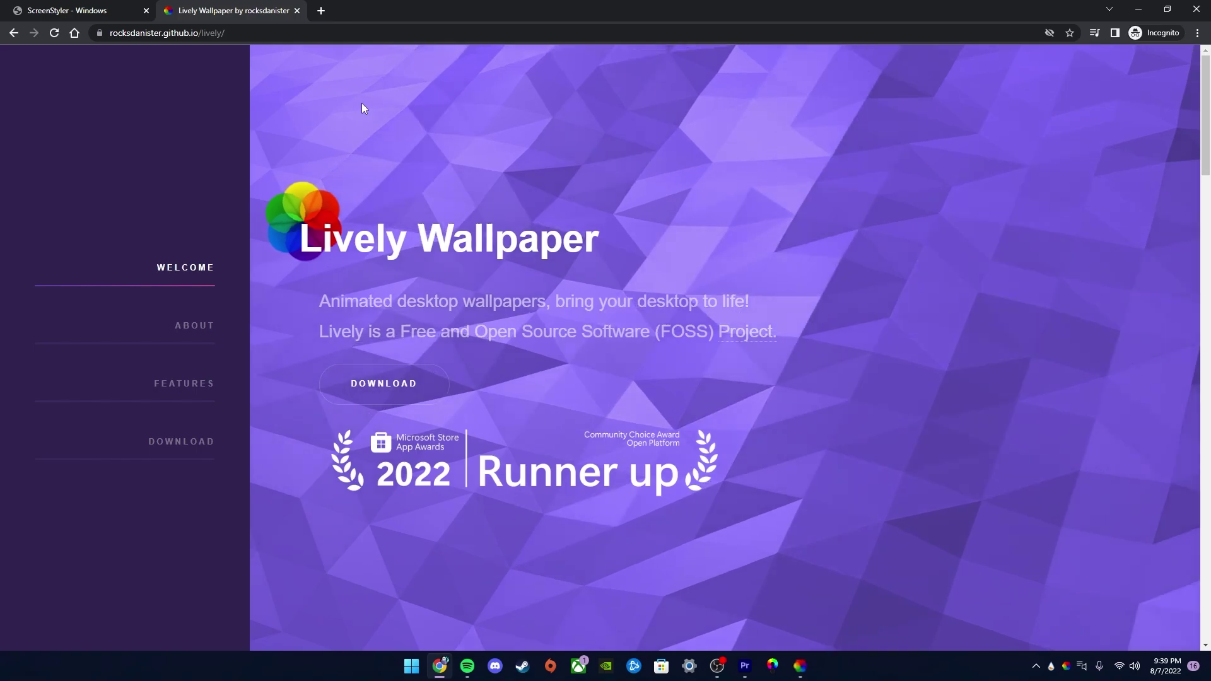
Step: Jump to Lively's v2.0.2.4 download section, briefly show the Lively library, then start a new Incognito tab
{"action": "left_click", "coordinate": [183, 442]}
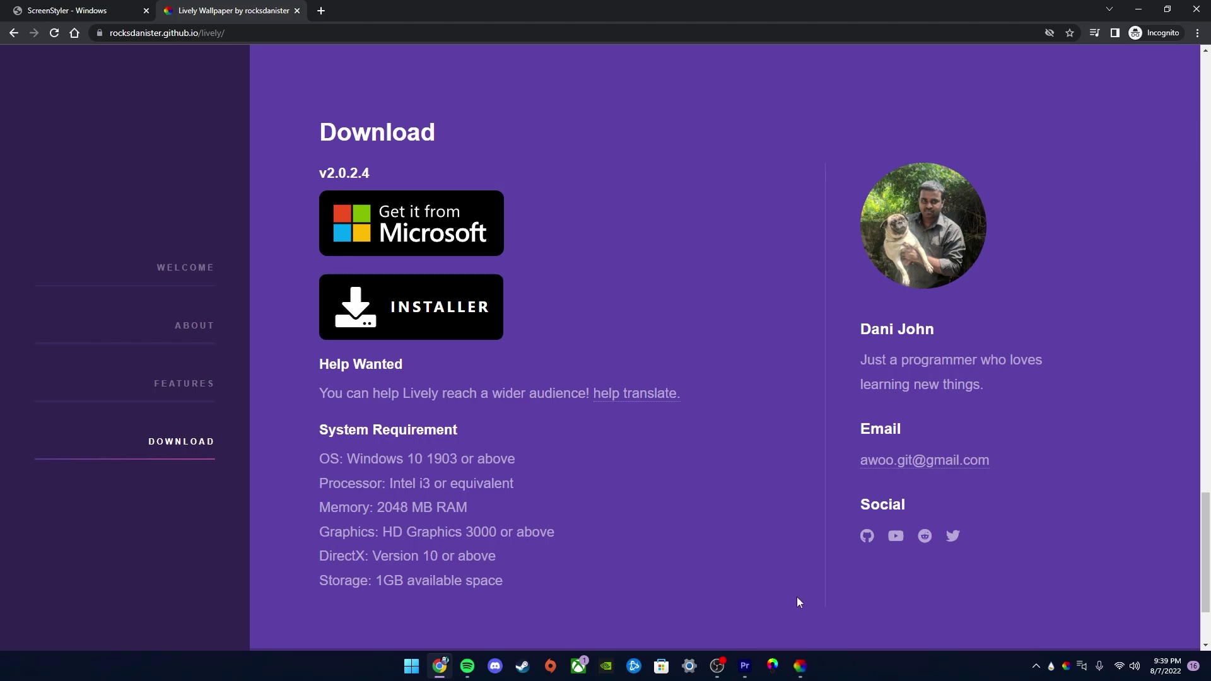
{"action": "left_click", "coordinate": [801, 667]}
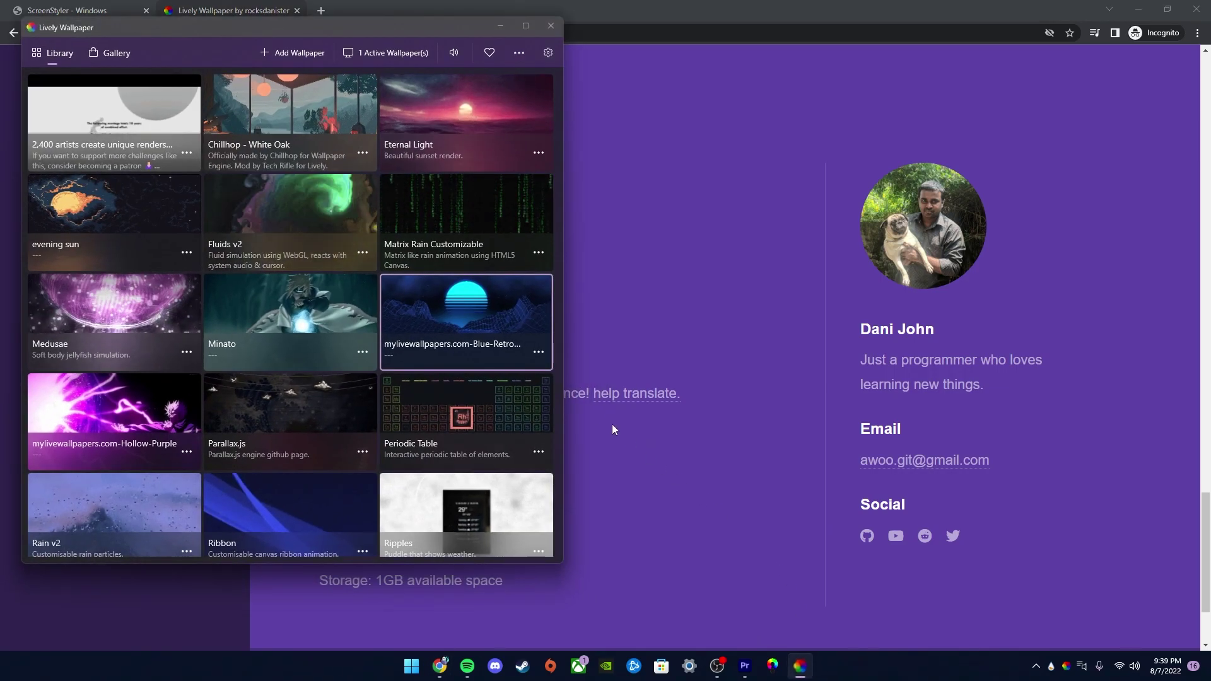
{"action": "left_click", "coordinate": [509, 24]}
{"action": "left_click", "coordinate": [321, 10]}
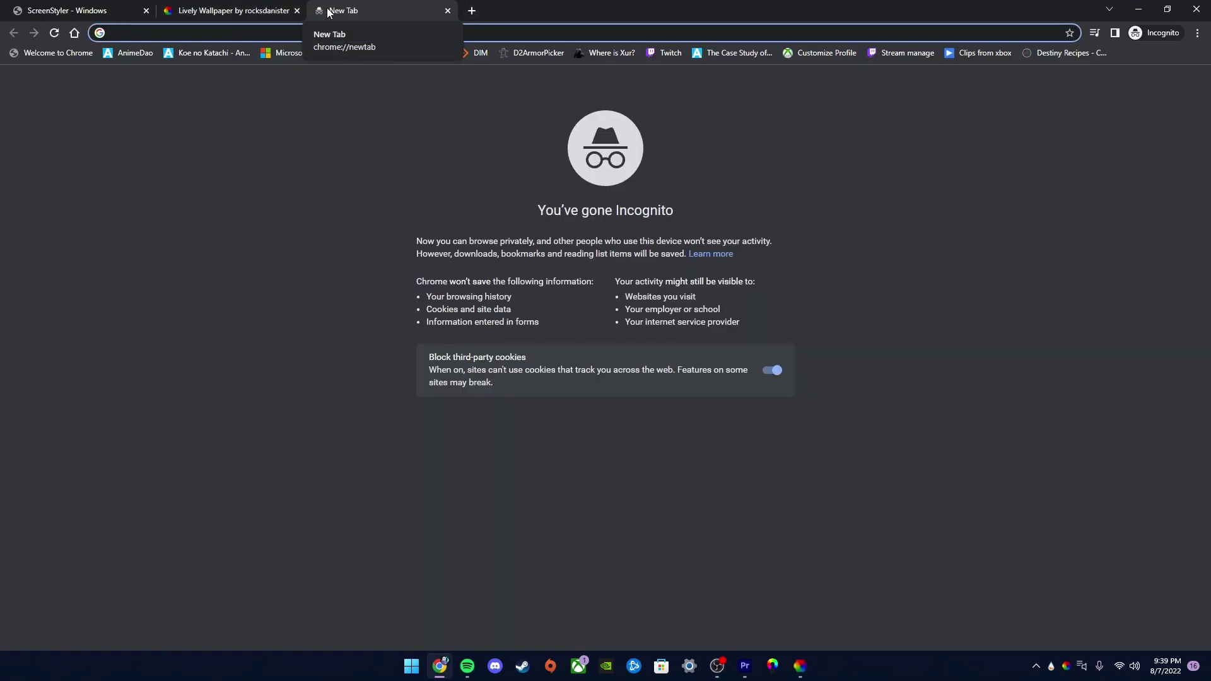
Step: Load MyLiveWallpapers.com from the address bar suggestion and browse its wallpapers
{"action": "type", "text": "my"}
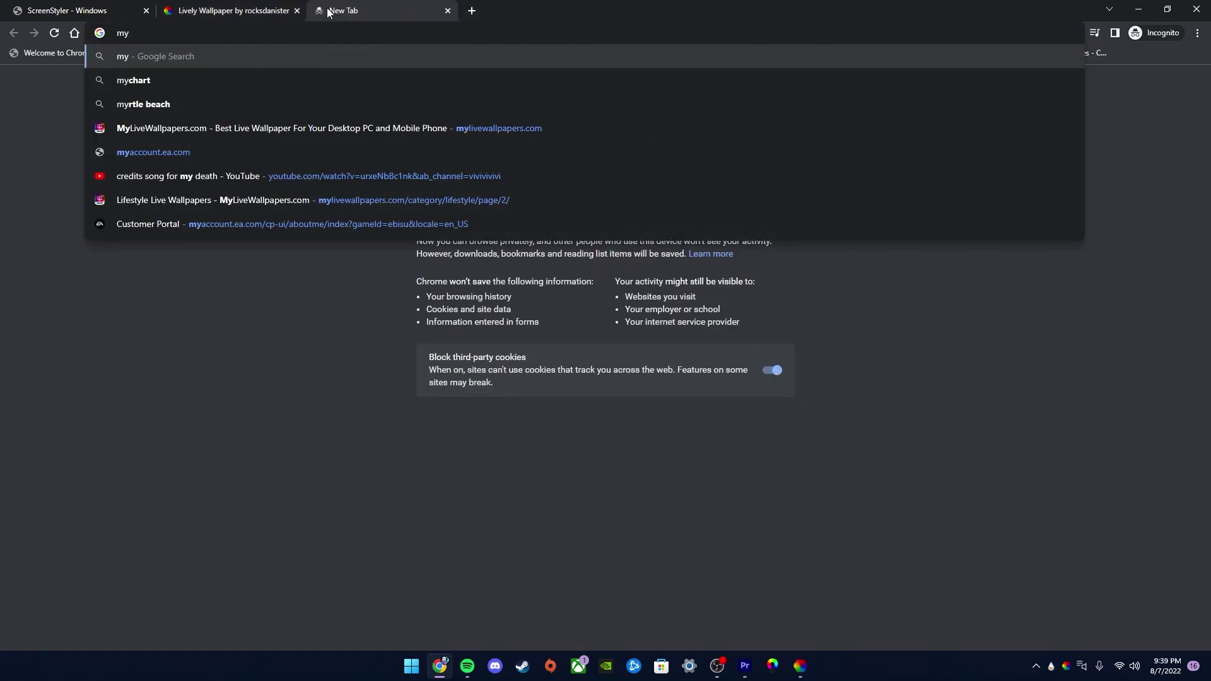
{"action": "key", "text": "Down"}
{"action": "key", "text": "Down"}
{"action": "key", "text": "Down"}
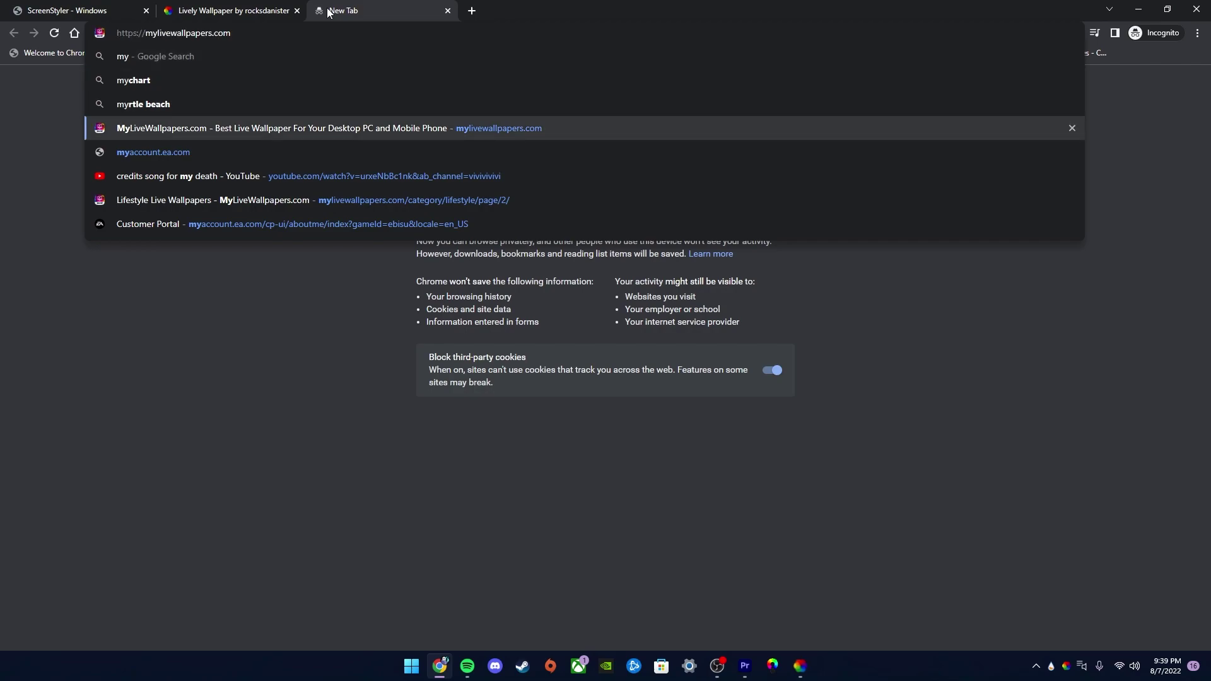
{"action": "key", "text": "Return"}
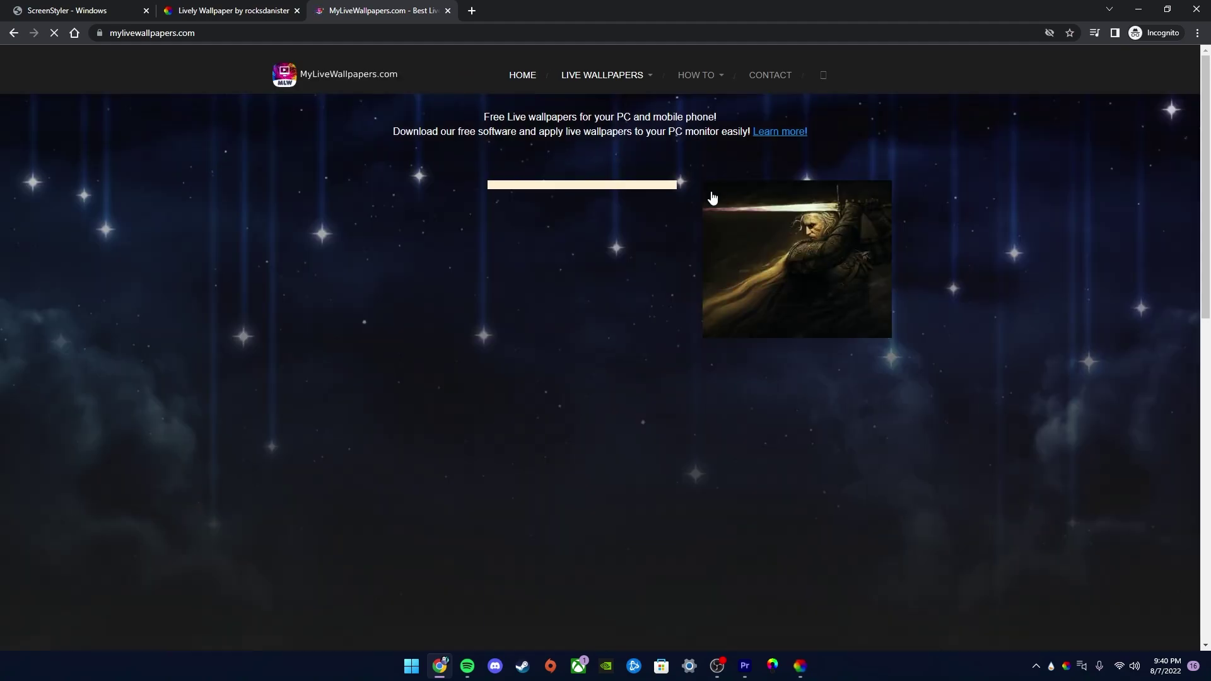
{"action": "scroll", "coordinate": [708, 199], "scroll_direction": "down", "scroll_amount": 10}
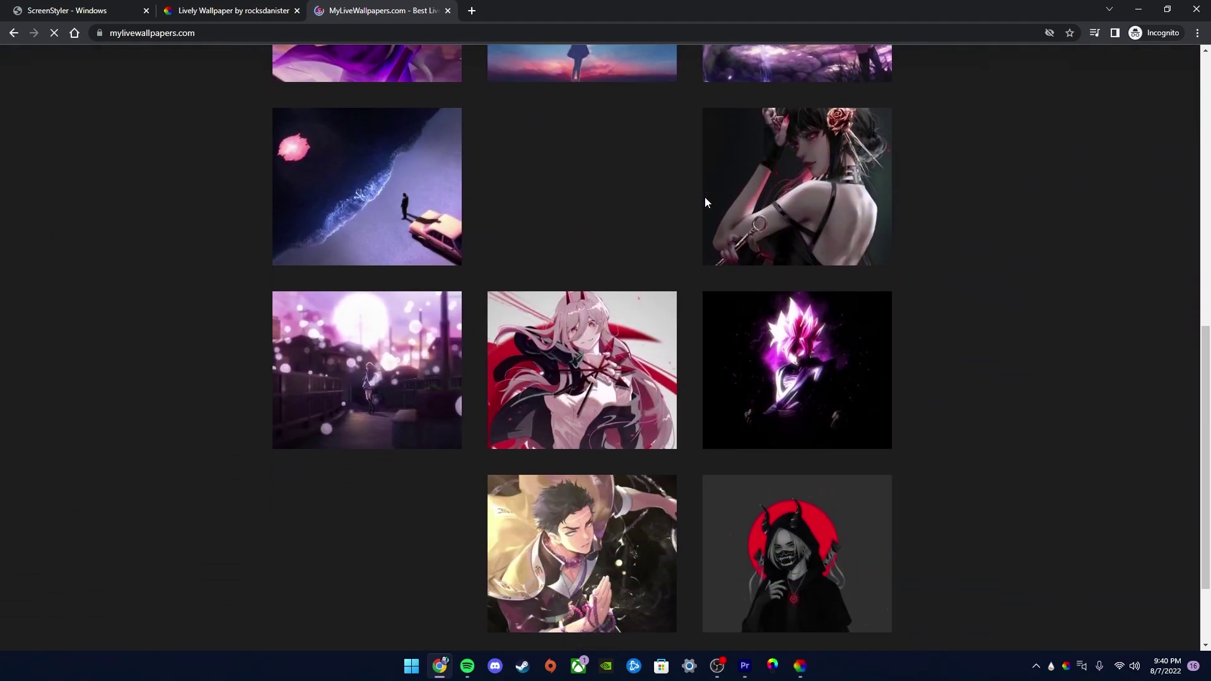
{"action": "scroll", "coordinate": [705, 202], "scroll_direction": "down", "scroll_amount": 2}
{"action": "scroll", "coordinate": [700, 202], "scroll_direction": "up", "scroll_amount": 12}
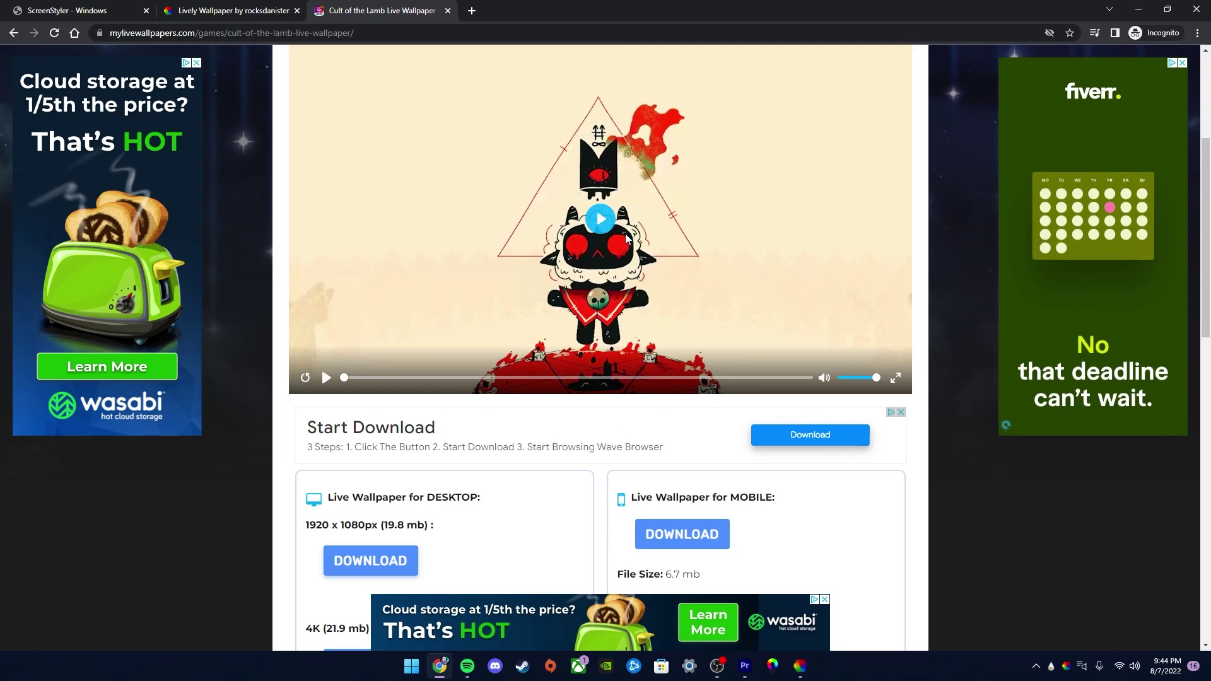
Step: Save the Cult of the Lamb 1920 x 1080 desktop video as an MP4 to D:\
{"action": "left_click", "coordinate": [606, 227]}
{"action": "scroll", "coordinate": [568, 265], "scroll_direction": "down", "scroll_amount": 2}
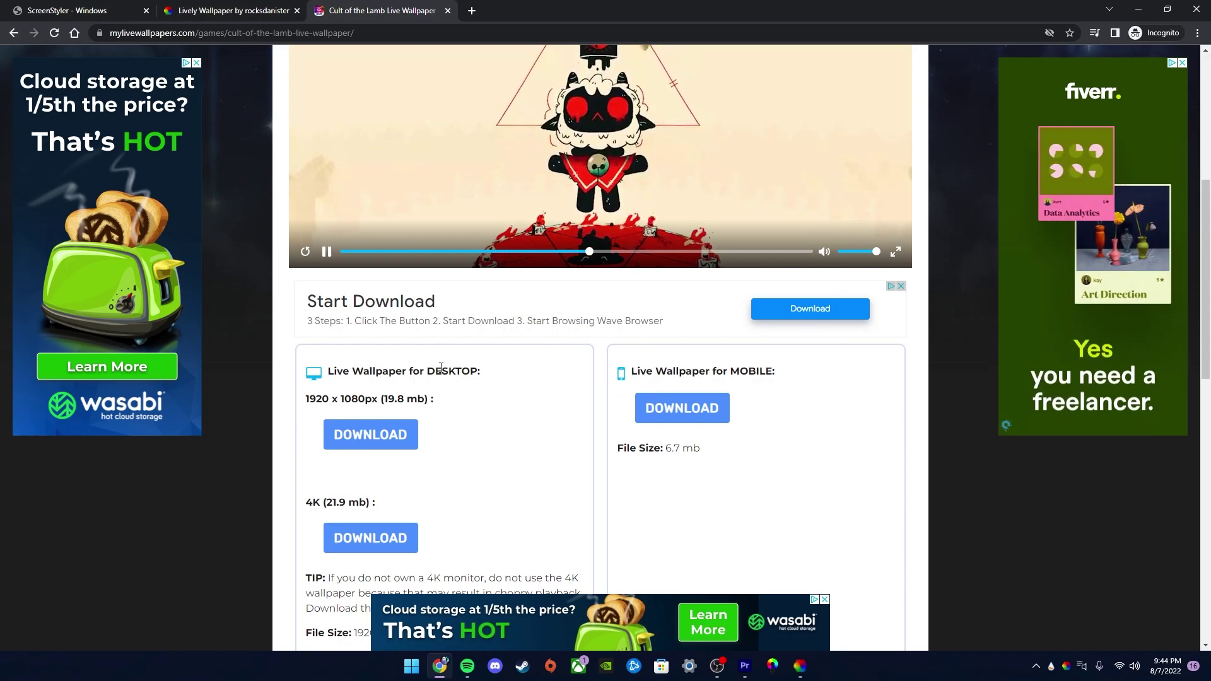
{"action": "left_click", "coordinate": [396, 439]}
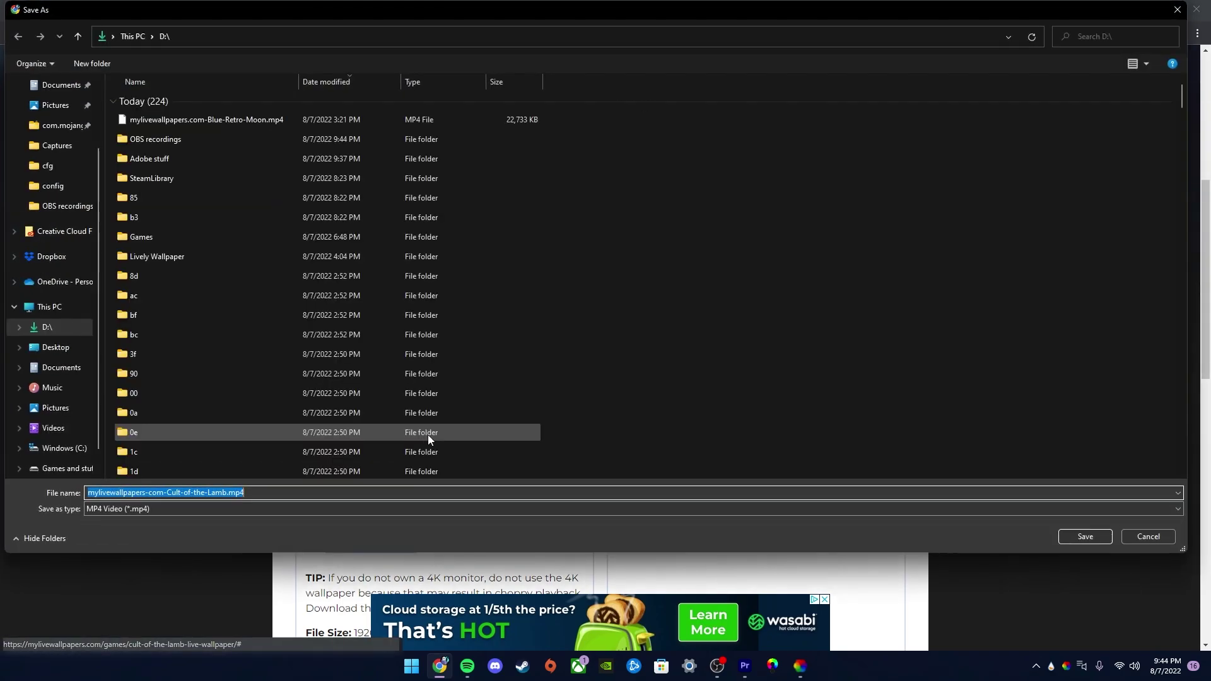
{"action": "left_click", "coordinate": [1067, 535]}
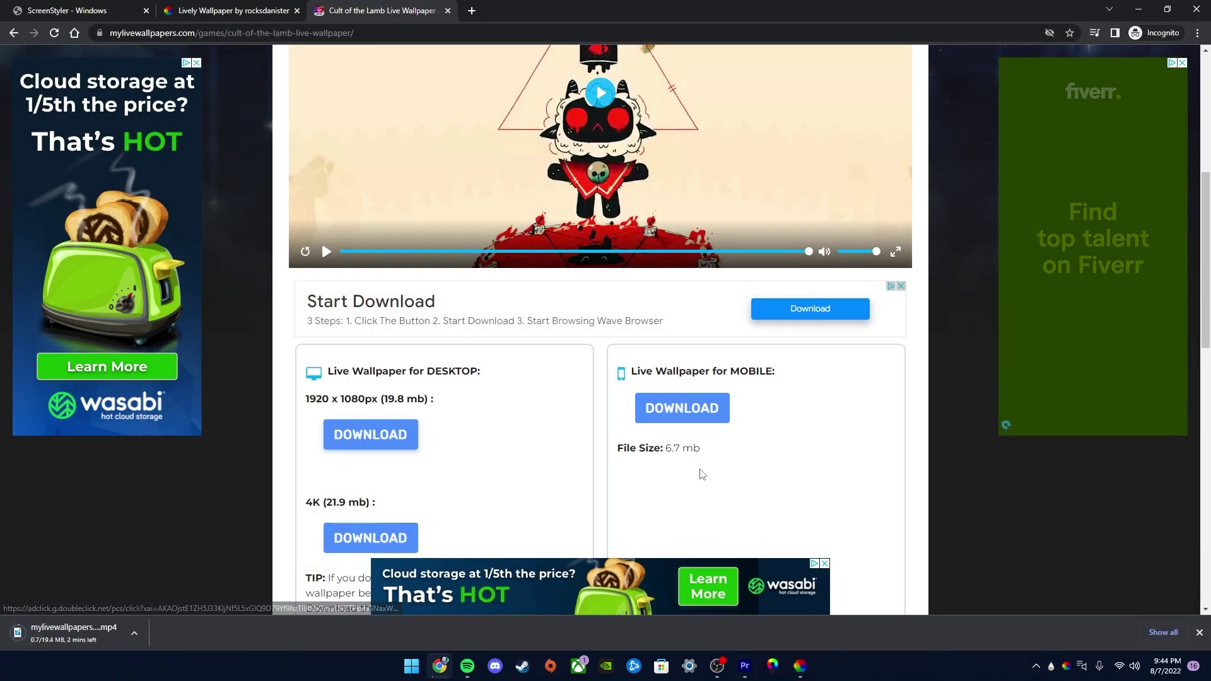
{"action": "left_click", "coordinate": [807, 668]}
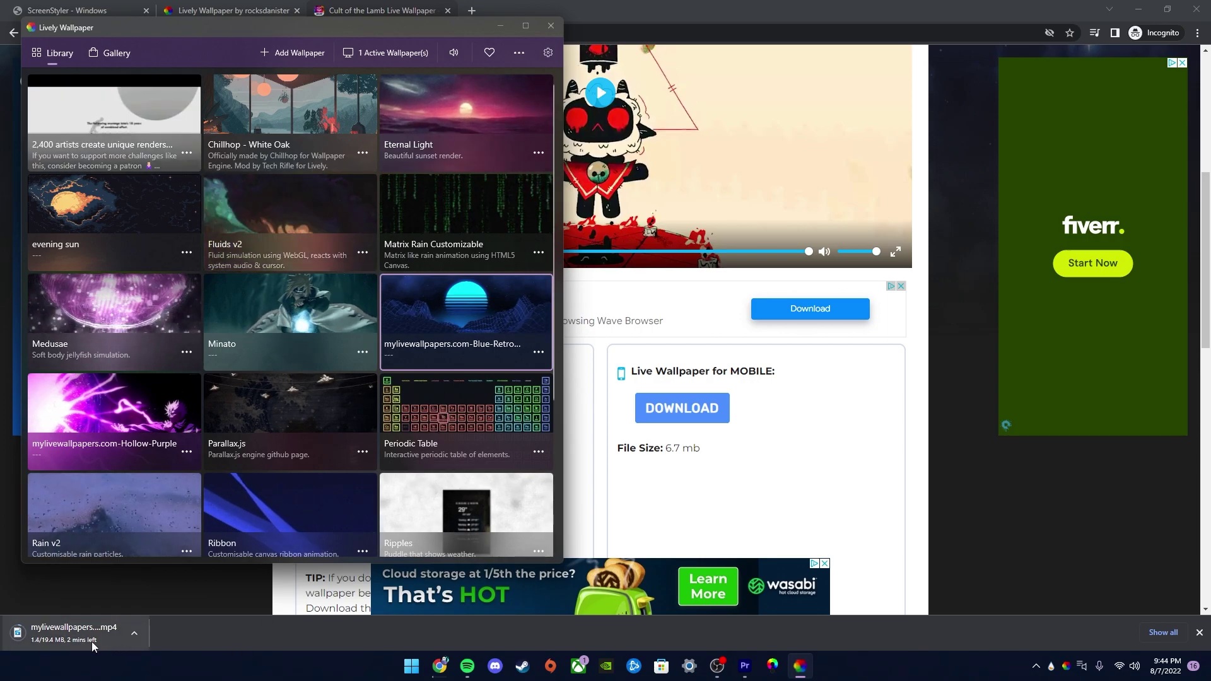
Step: Add mylivewallpapers.com-Blue-Retro-Moon.mp4 to the Lively library and confirm its details
{"action": "left_click", "coordinate": [296, 52]}
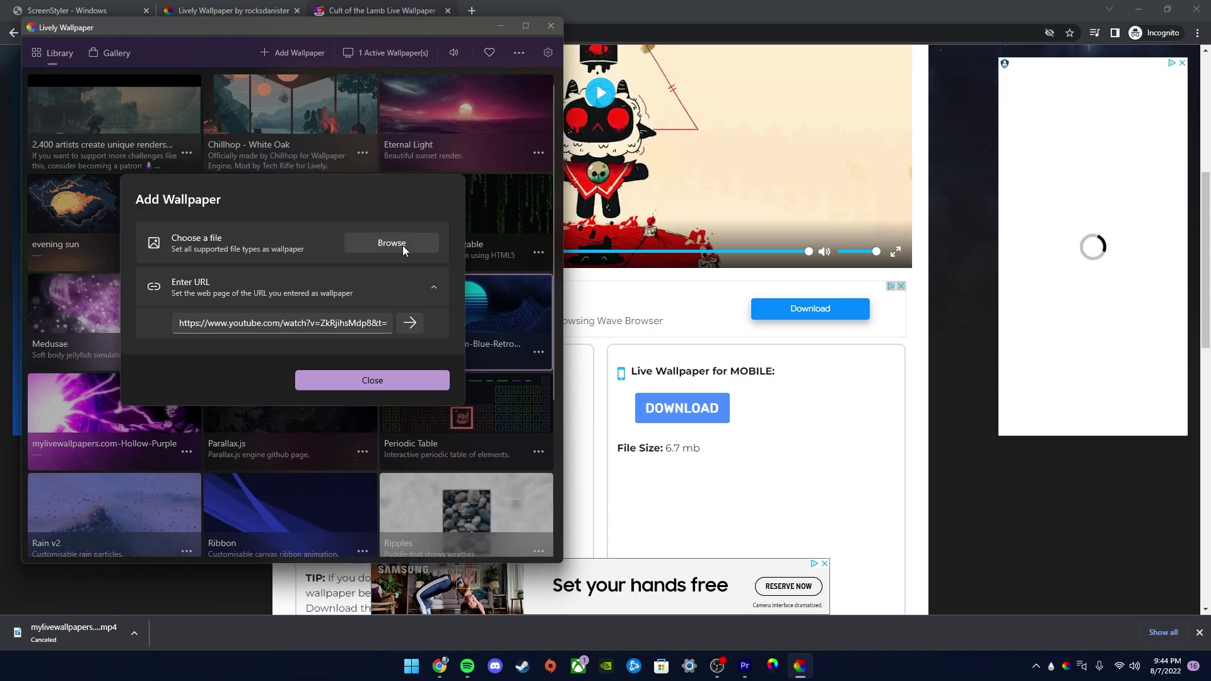
{"action": "left_click", "coordinate": [404, 251]}
{"action": "left_click_drag", "start_coordinate": [460, 40], "coordinate": [787, 88]}
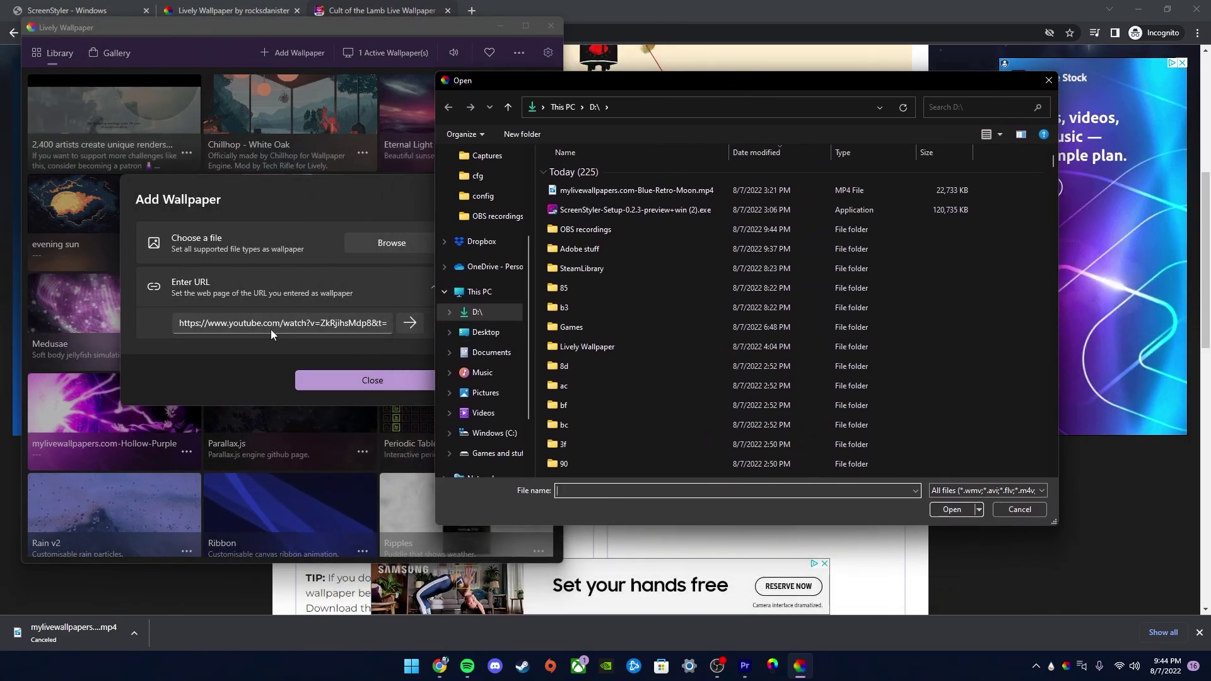
{"action": "left_click", "coordinate": [648, 191]}
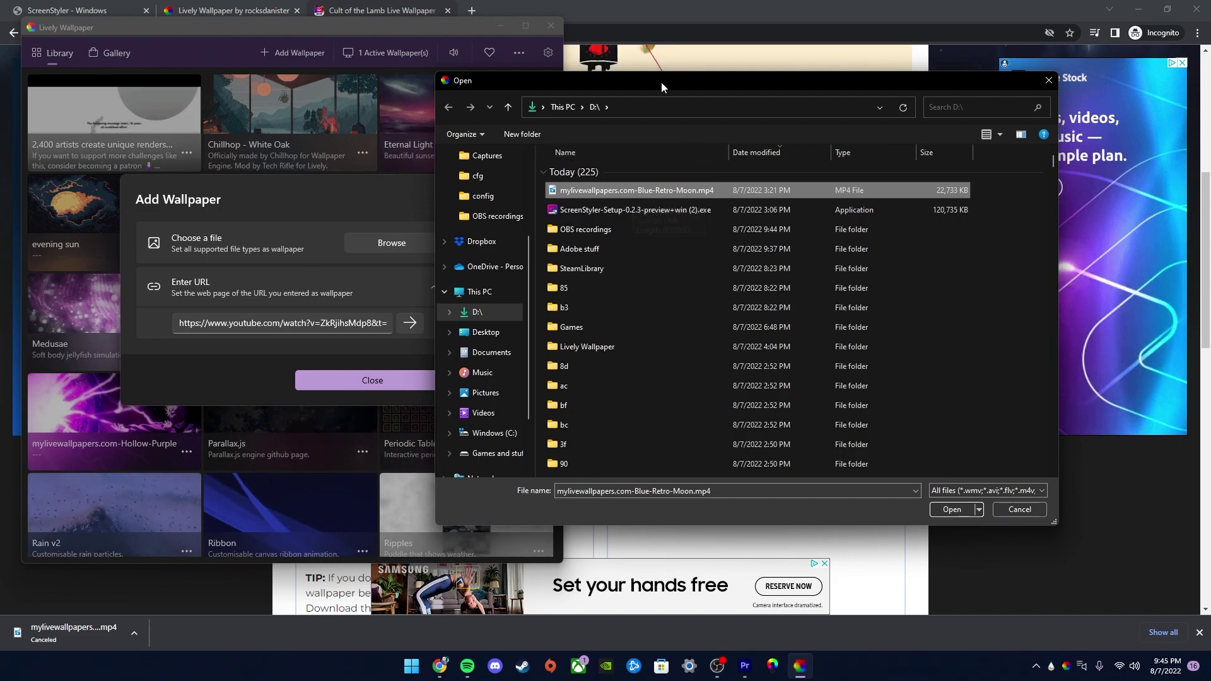
{"action": "left_click_drag", "start_coordinate": [661, 80], "coordinate": [587, 136]}
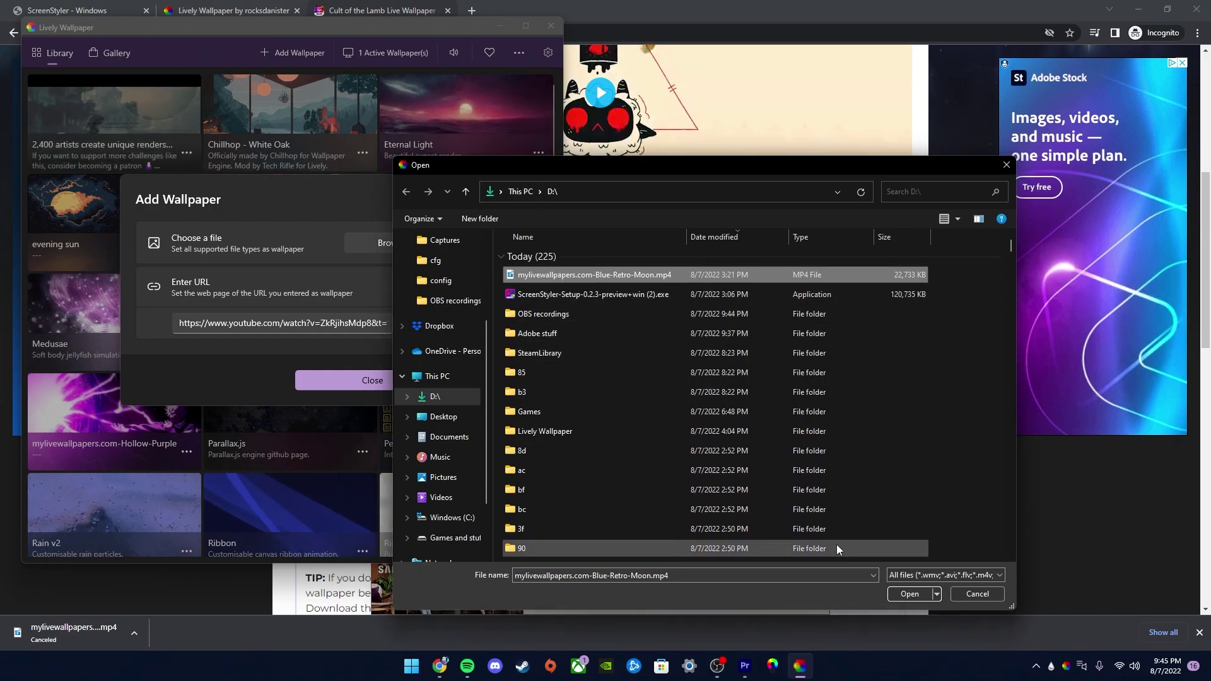
{"action": "left_click", "coordinate": [910, 593]}
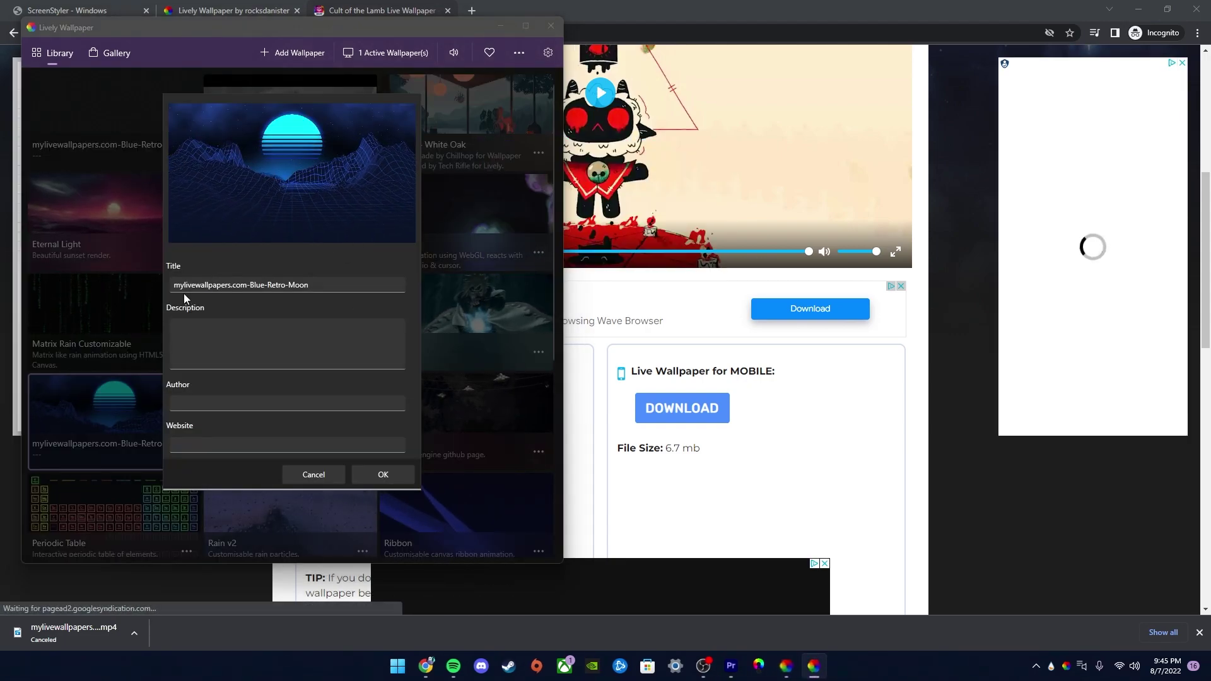
{"action": "left_click", "coordinate": [325, 478]}
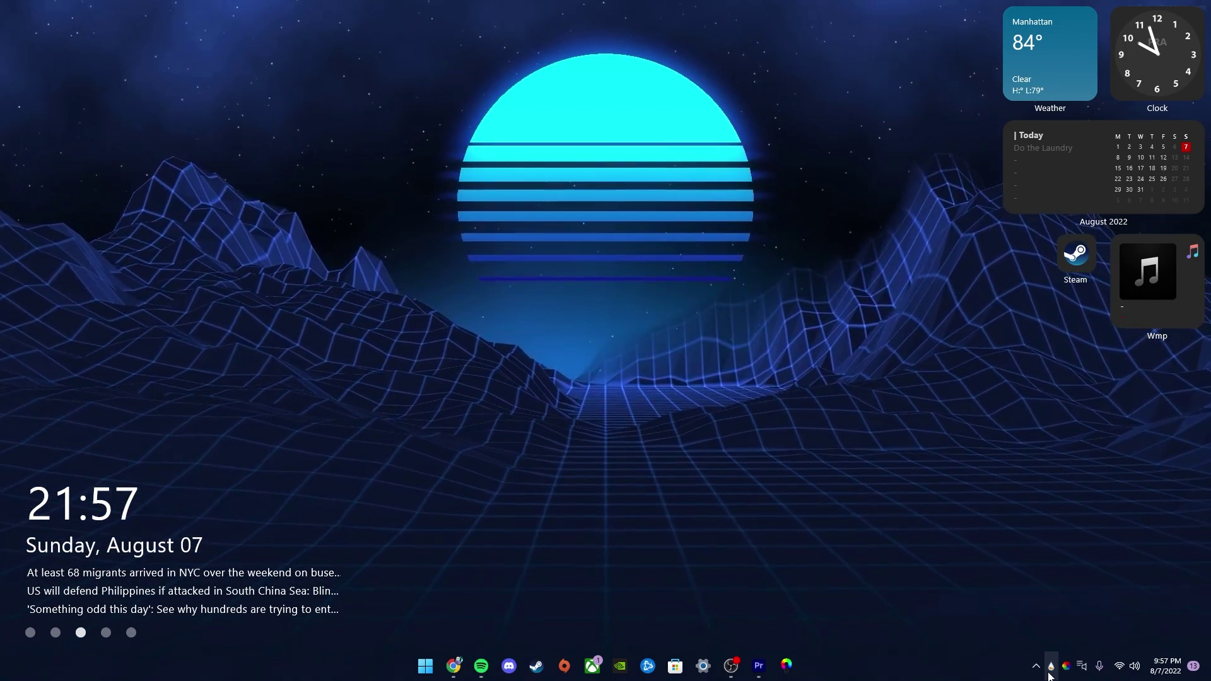
Step: Open the Rainmeter skin manager, expand the ScreenStyler folder, then close the manager
{"action": "double_click", "coordinate": [1050, 668]}
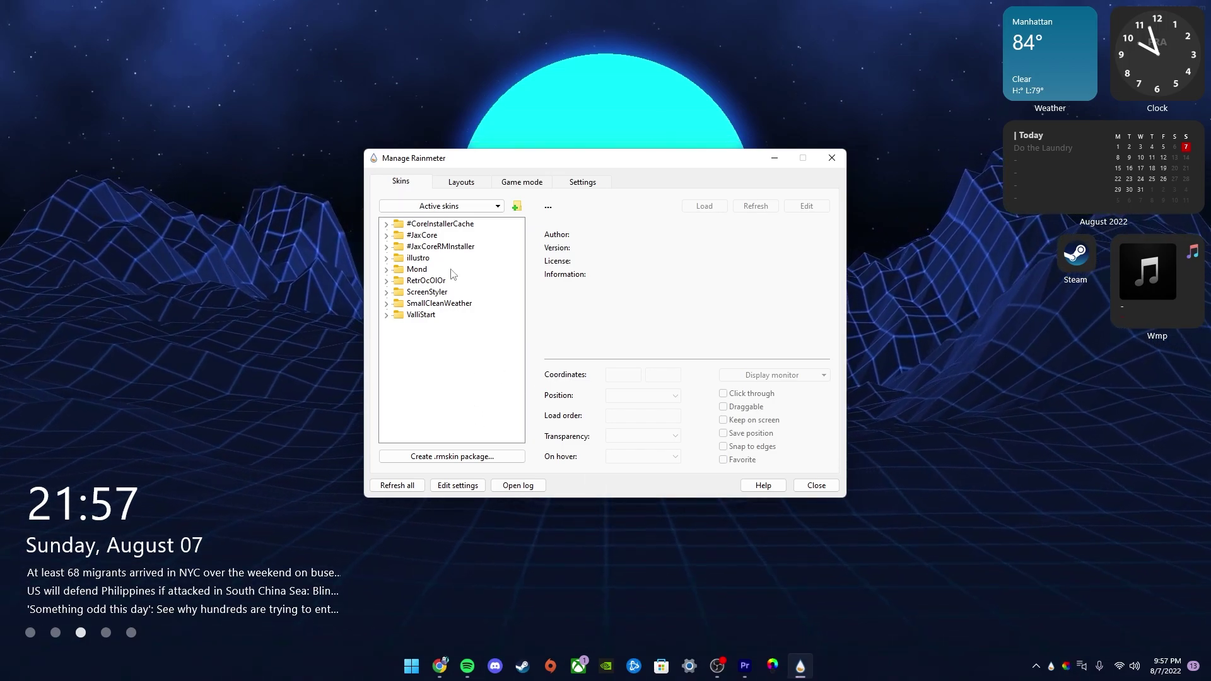
{"action": "left_click", "coordinate": [386, 304]}
{"action": "left_click", "coordinate": [386, 292]}
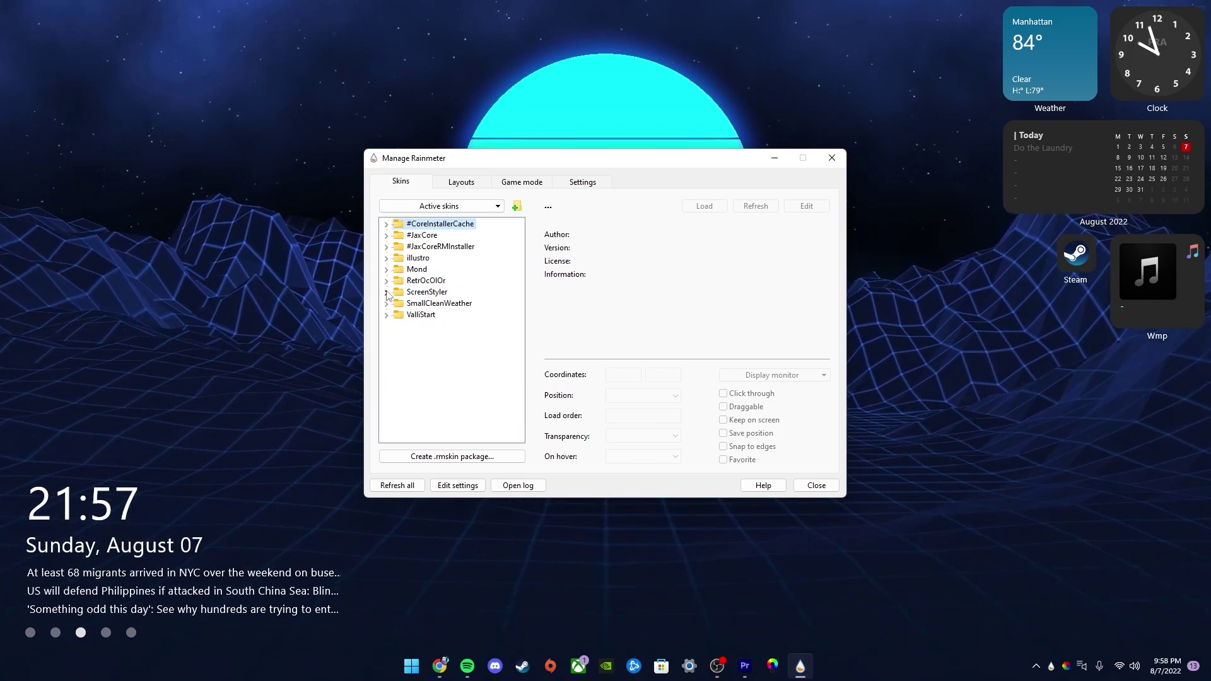
{"action": "left_click", "coordinate": [810, 486]}
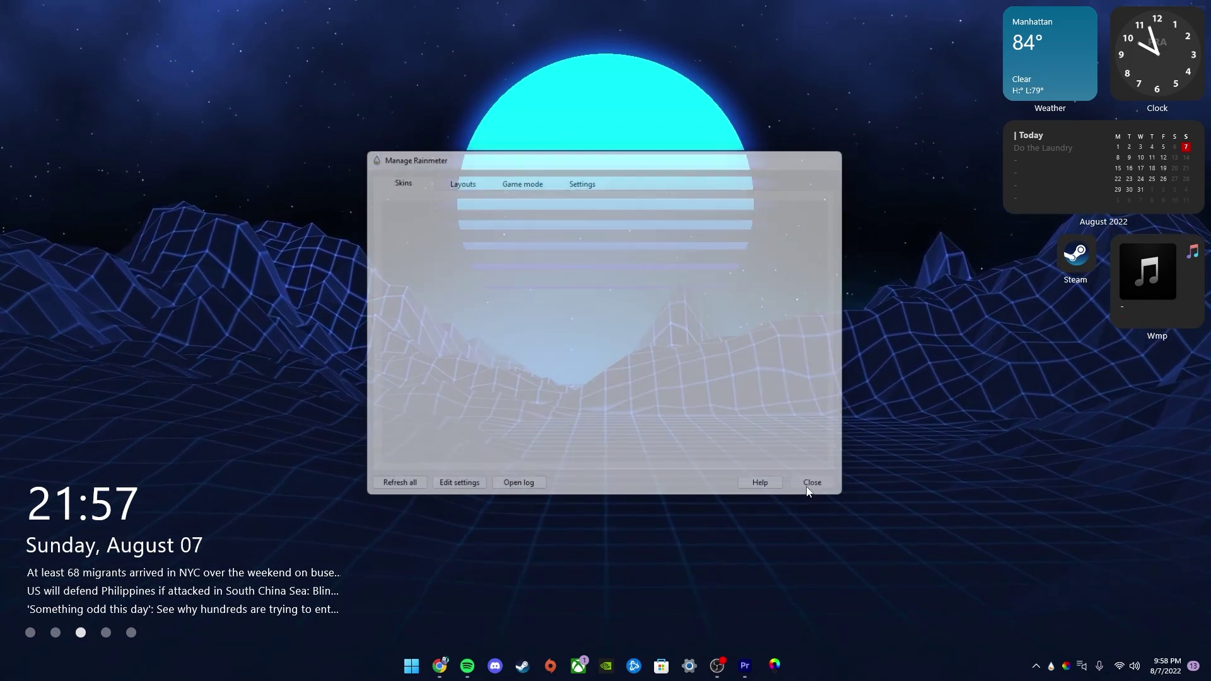
Step: Return to Chrome's rainmeter.net tab and reopen the Rainmeter skin manager
{"action": "key", "text": "alt+Tab"}
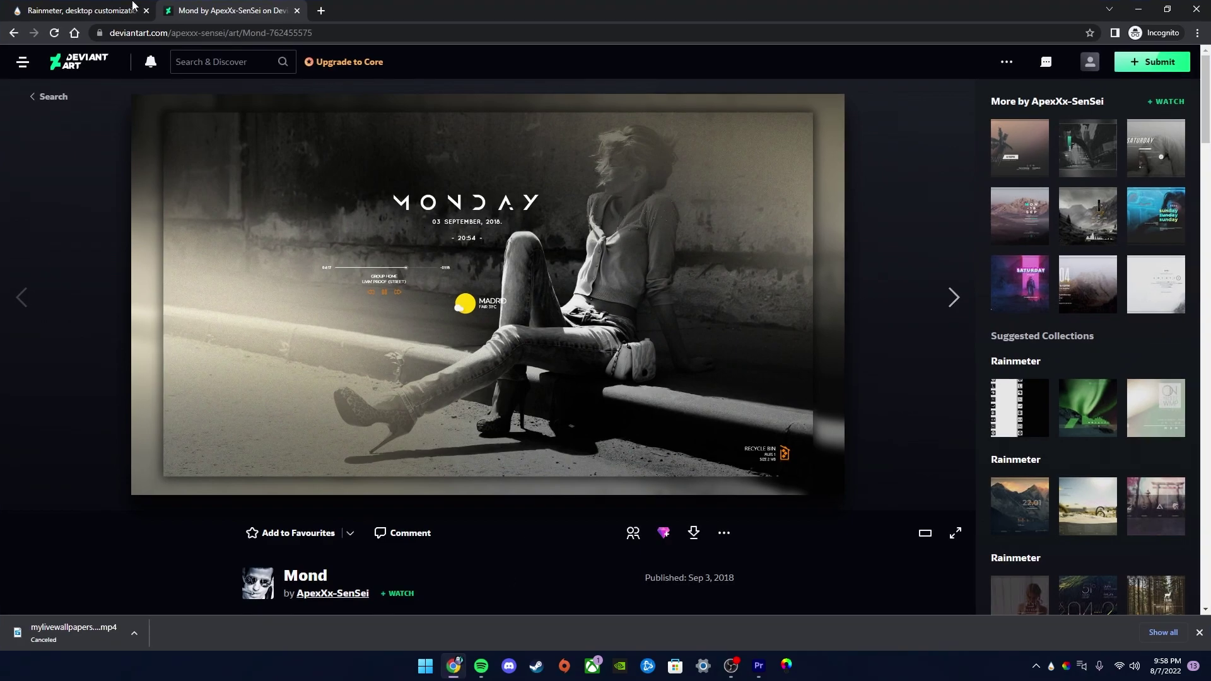
{"action": "left_click", "coordinate": [115, 8]}
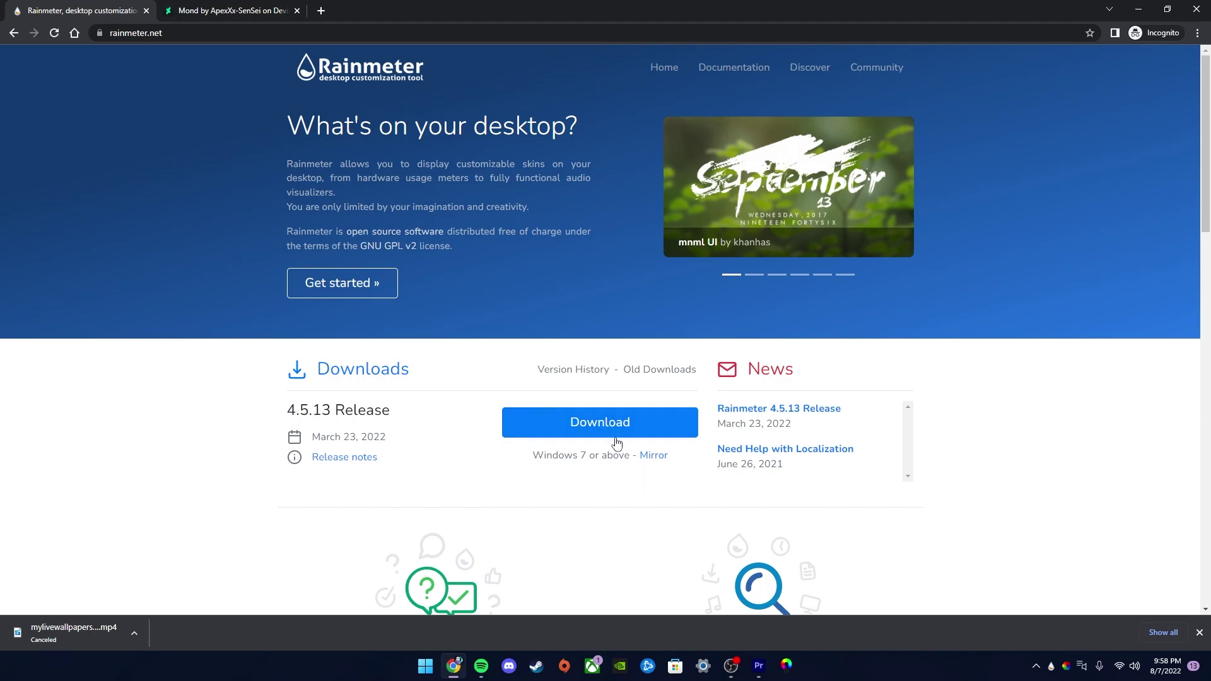
{"action": "left_click", "coordinate": [1052, 665]}
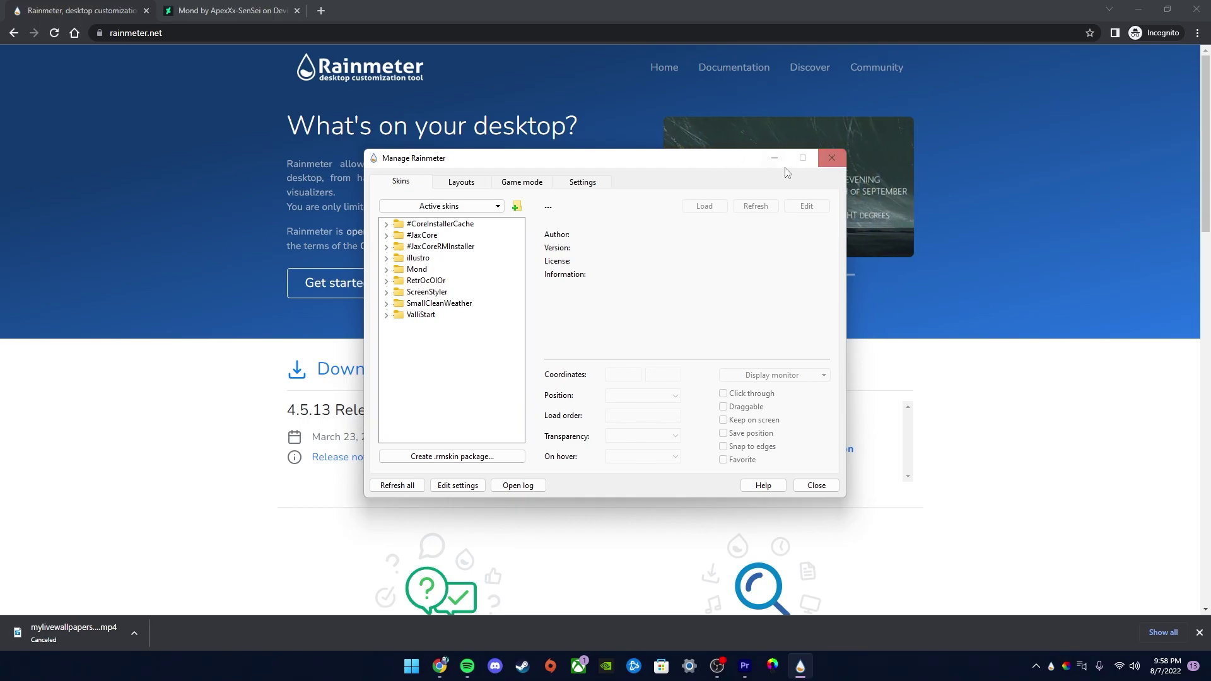
Step: Close the skin manager, minimize Chrome, and inspect the desktop clock skin's context options
{"action": "left_click", "coordinate": [811, 485]}
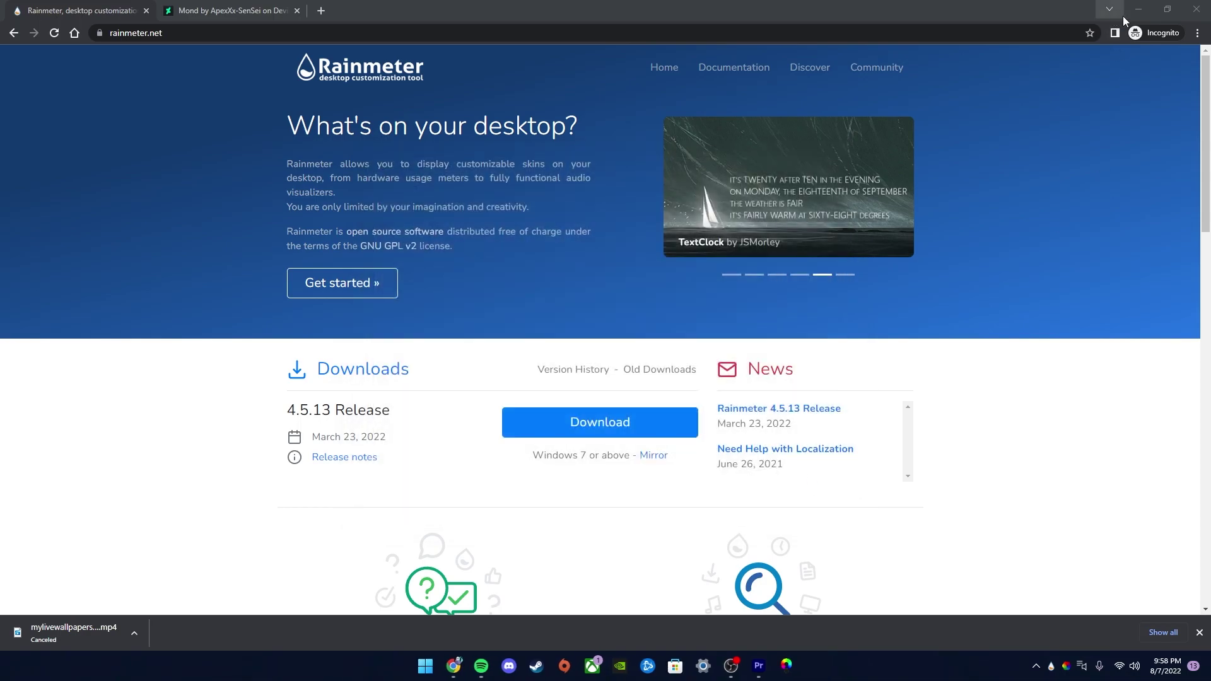
{"action": "left_click", "coordinate": [1138, 9]}
{"action": "right_click", "coordinate": [419, 225]}
{"action": "right_click", "coordinate": [129, 513]}
{"action": "left_click", "coordinate": [736, 454]}
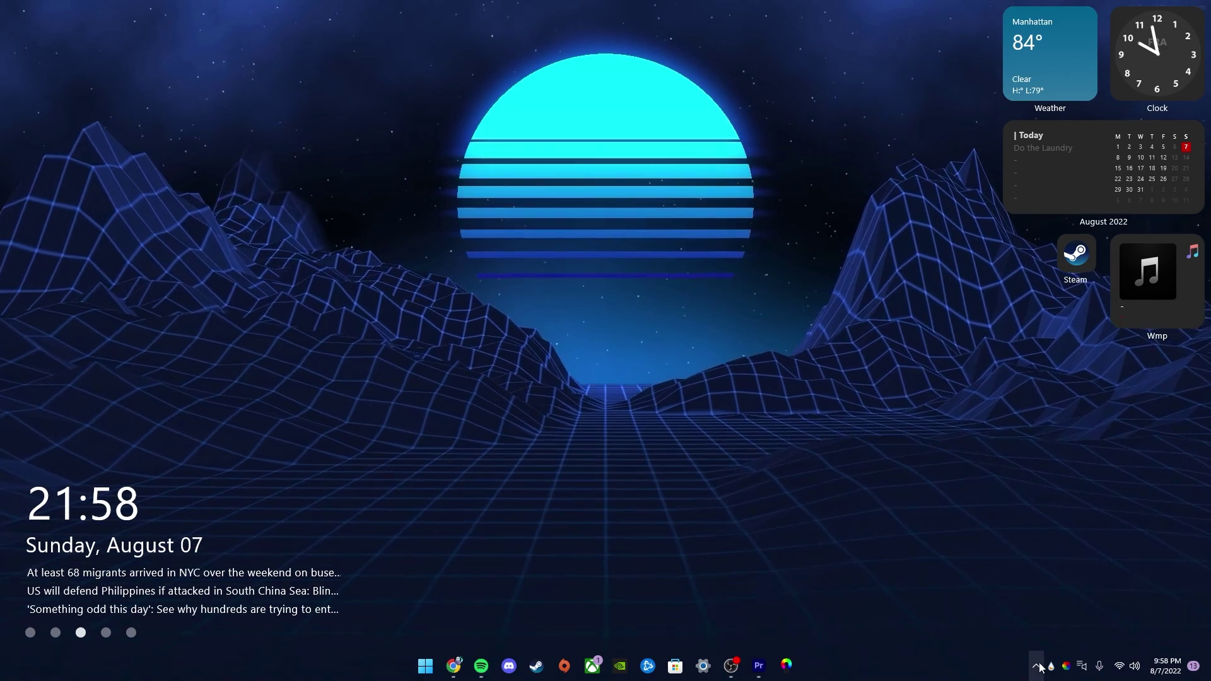
Step: Load the illustro Clock skin from the skin manager, then unload it
{"action": "left_click", "coordinate": [1049, 667]}
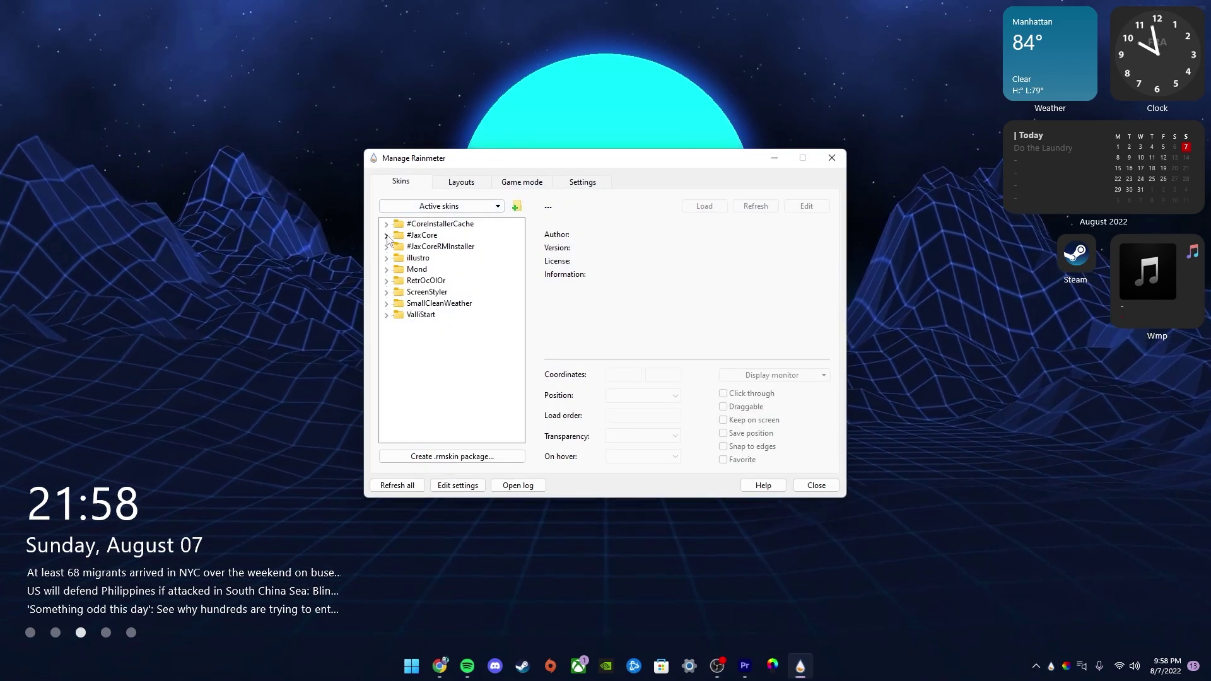
{"action": "left_click", "coordinate": [386, 258]}
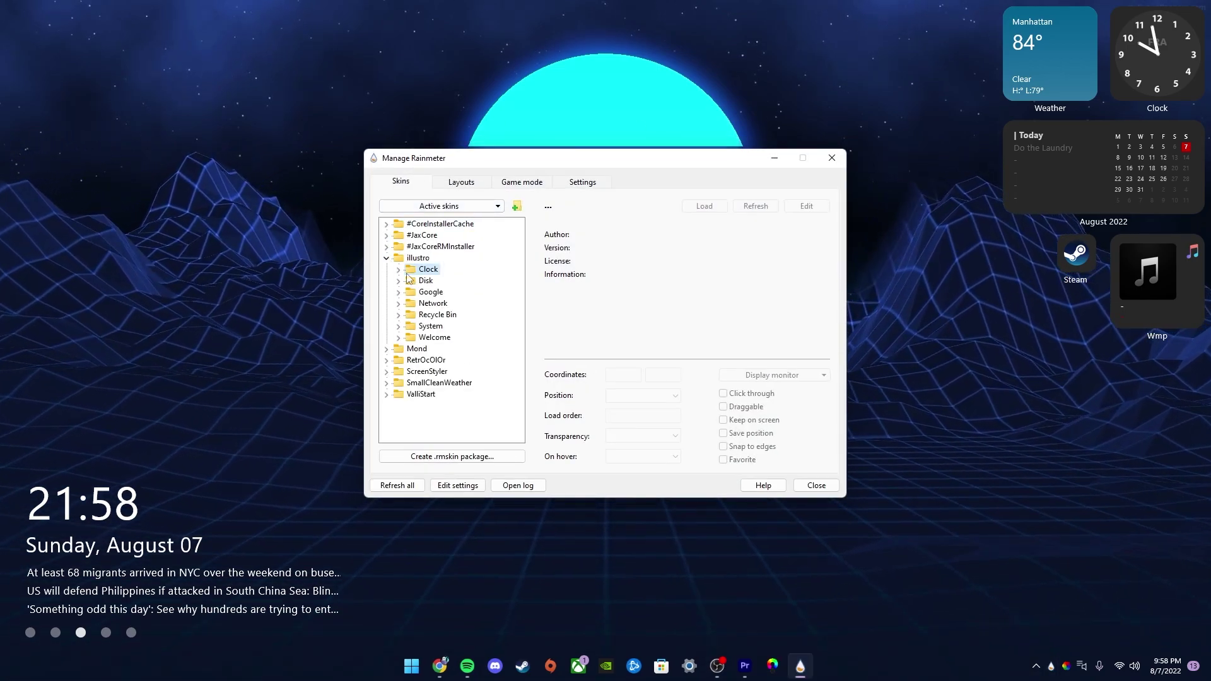
{"action": "double_click", "coordinate": [407, 271]}
{"action": "double_click", "coordinate": [445, 280]}
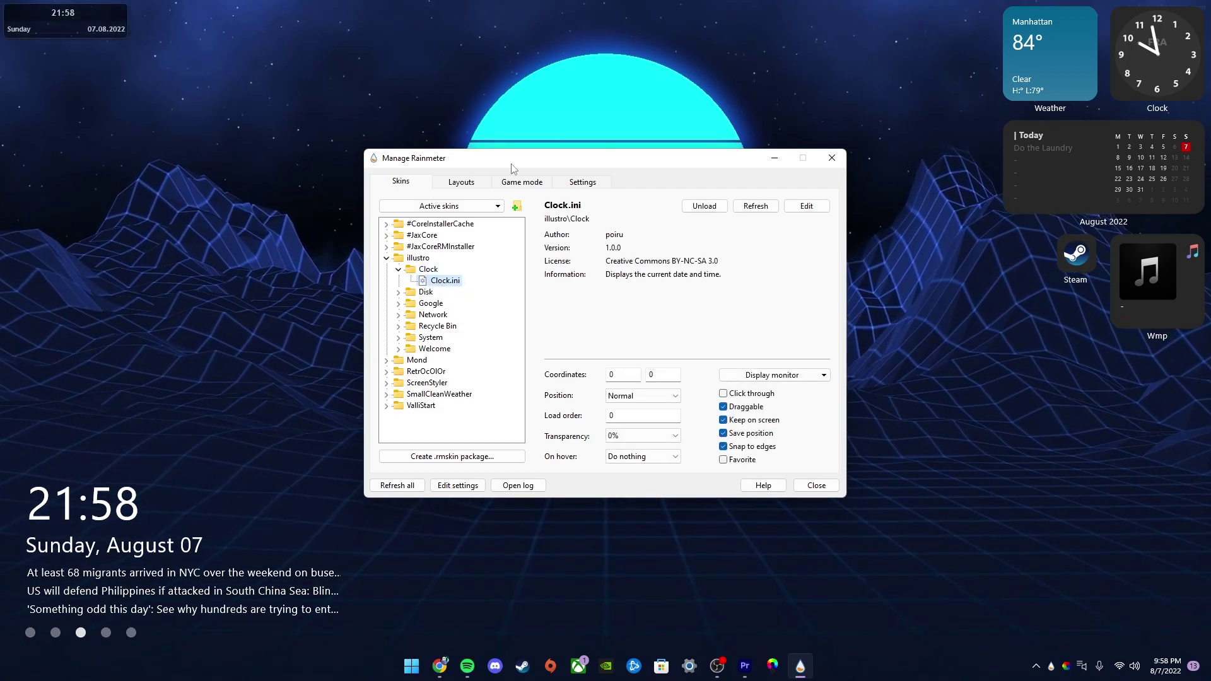
{"action": "left_click", "coordinate": [832, 157]}
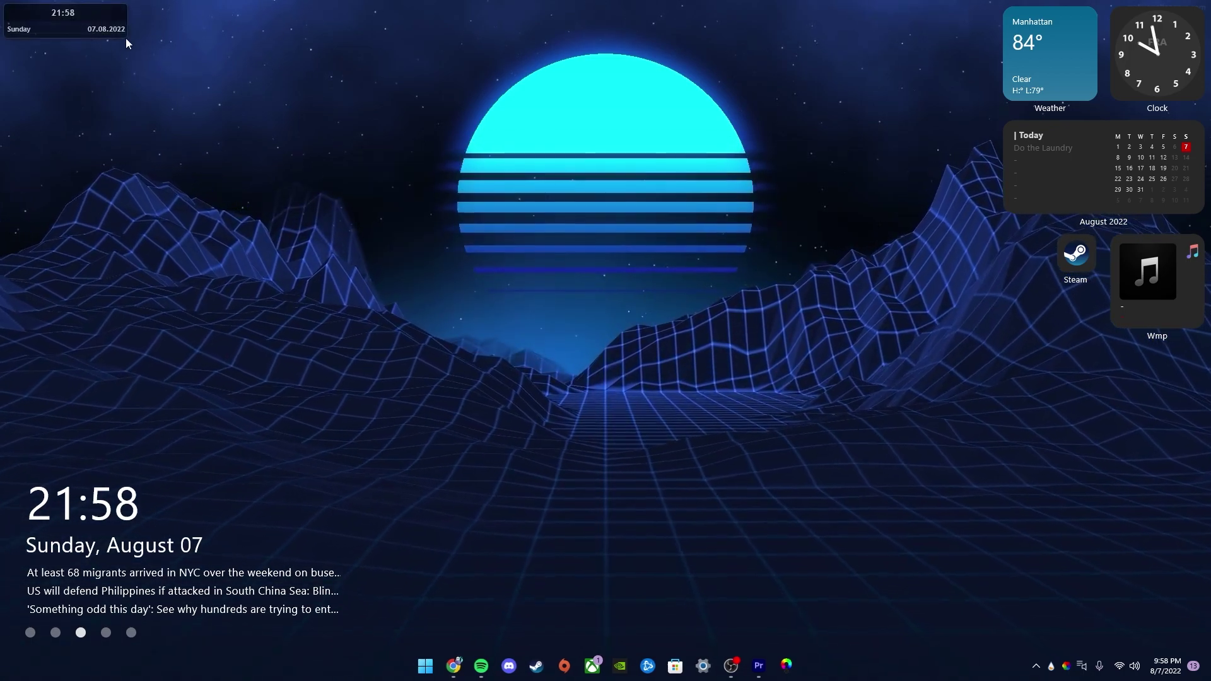
{"action": "right_click", "coordinate": [72, 28]}
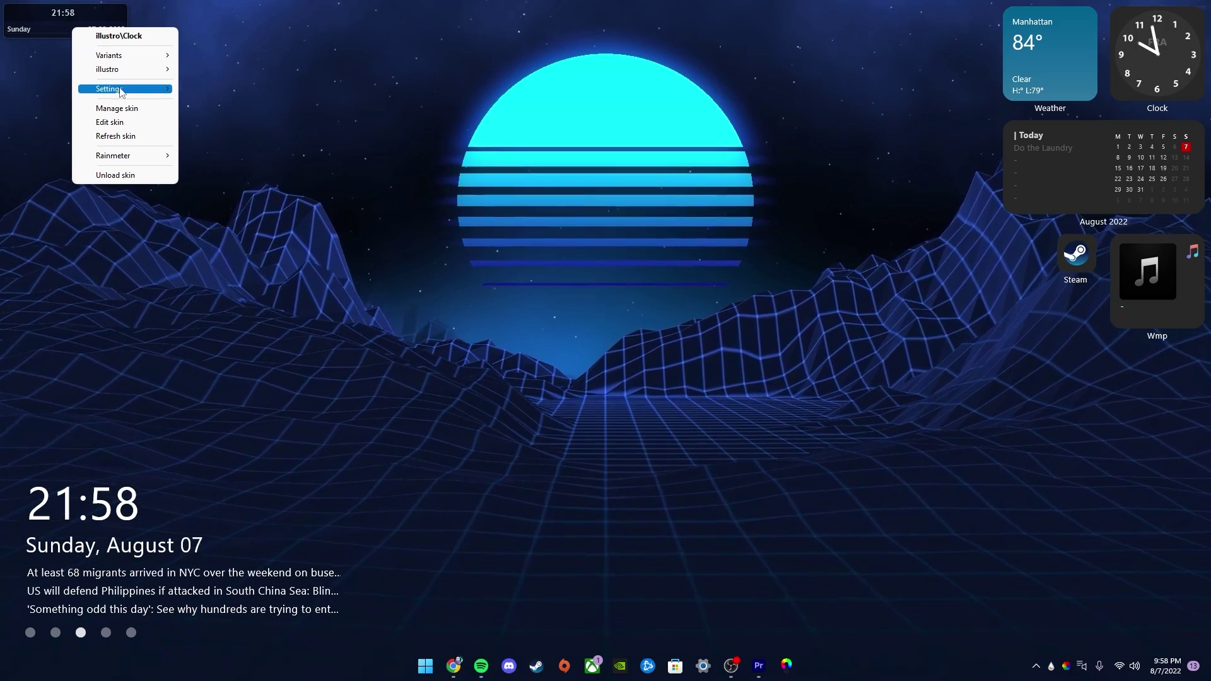
{"action": "left_click", "coordinate": [131, 176]}
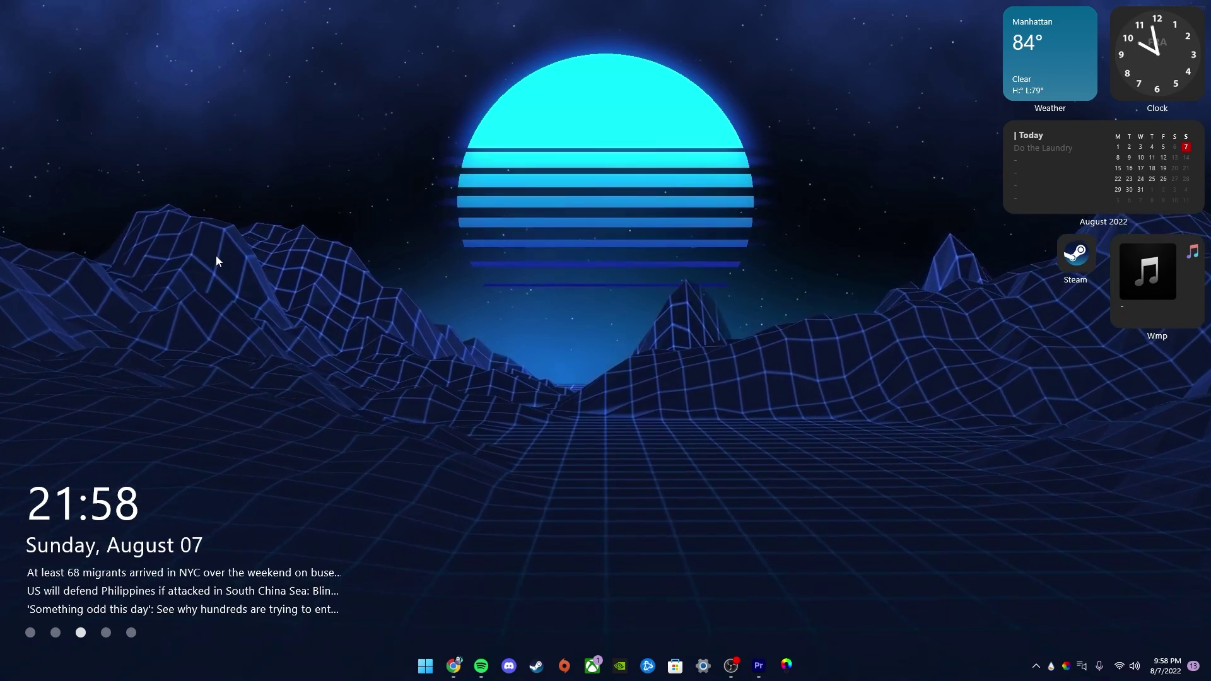
Step: Return to Chrome's DeviantArt Mond tab, read the description, and request the Mond skin download
{"action": "mouse_move", "coordinate": [760, 663]}
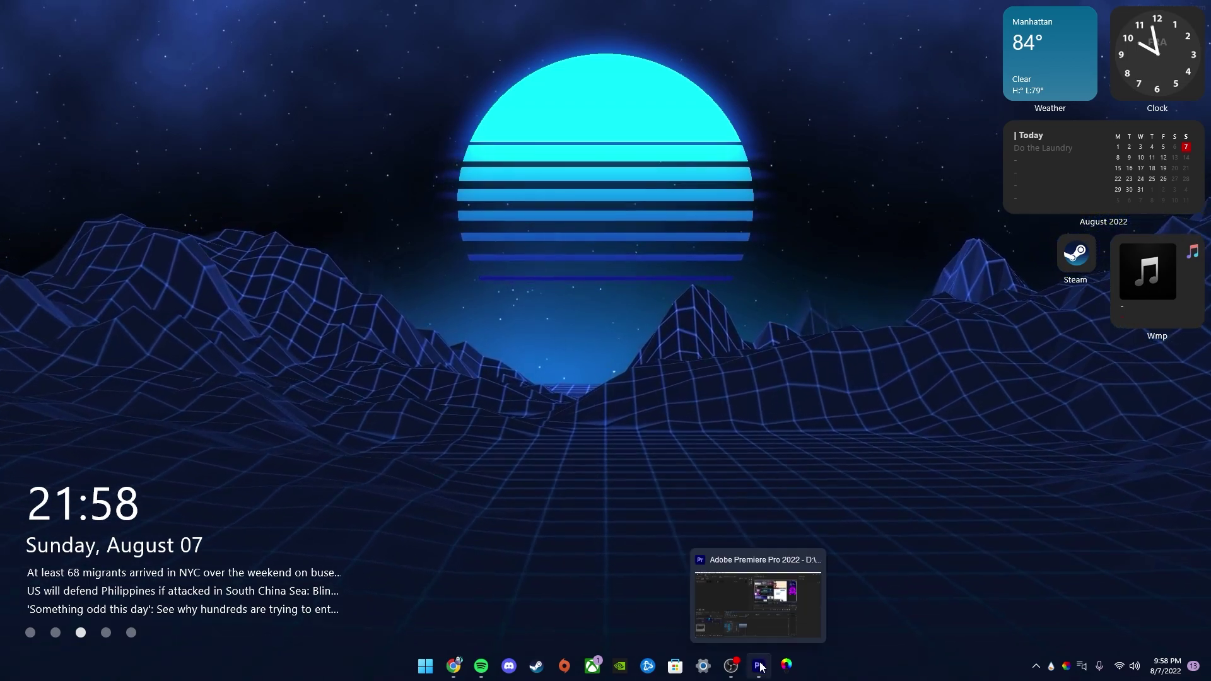
{"action": "left_click", "coordinate": [453, 665]}
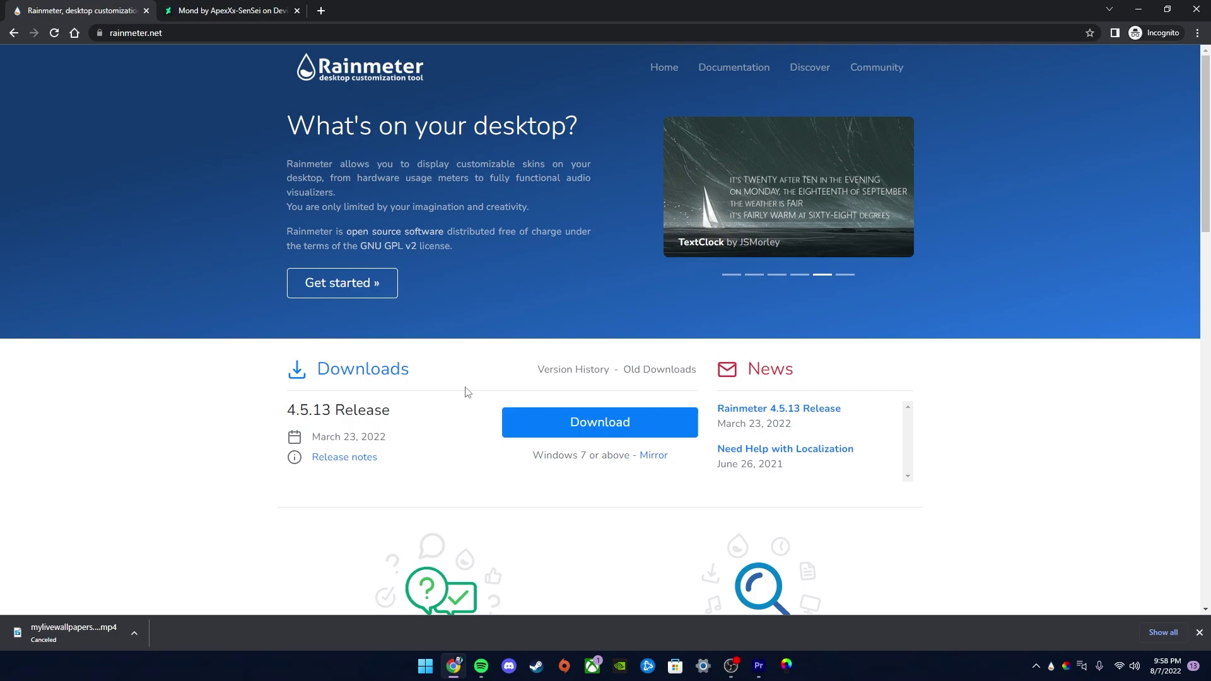
{"action": "left_click", "coordinate": [265, 8]}
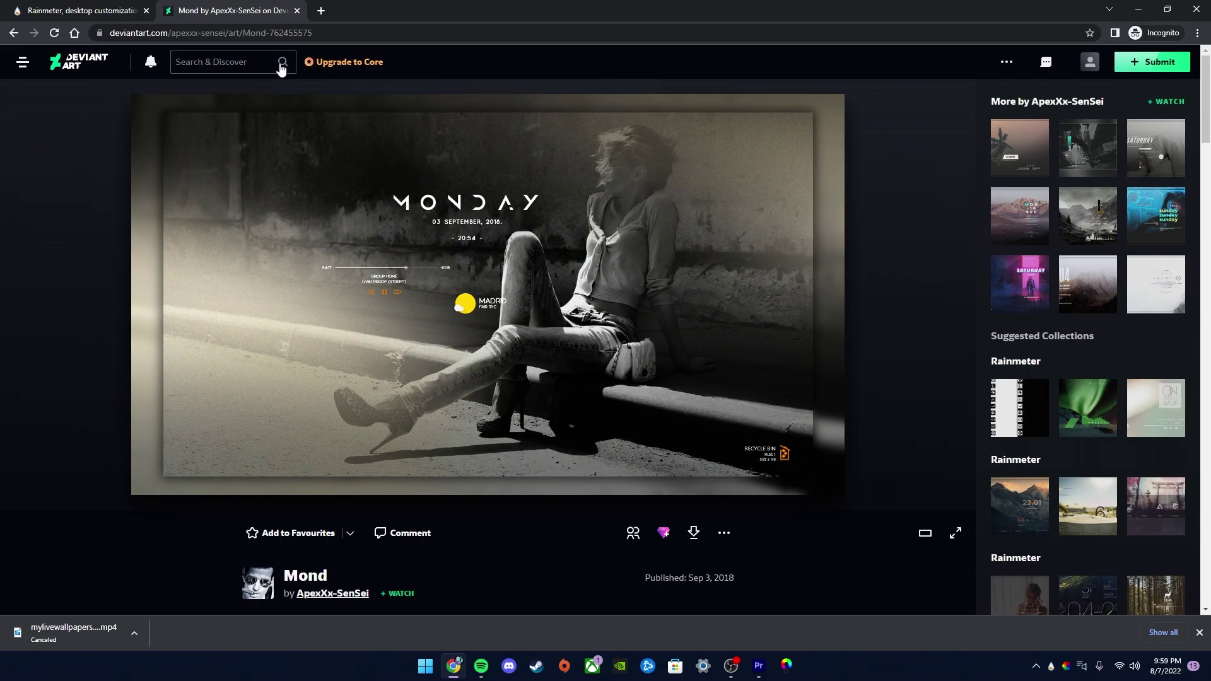
{"action": "scroll", "coordinate": [474, 543], "scroll_direction": "down", "scroll_amount": 5}
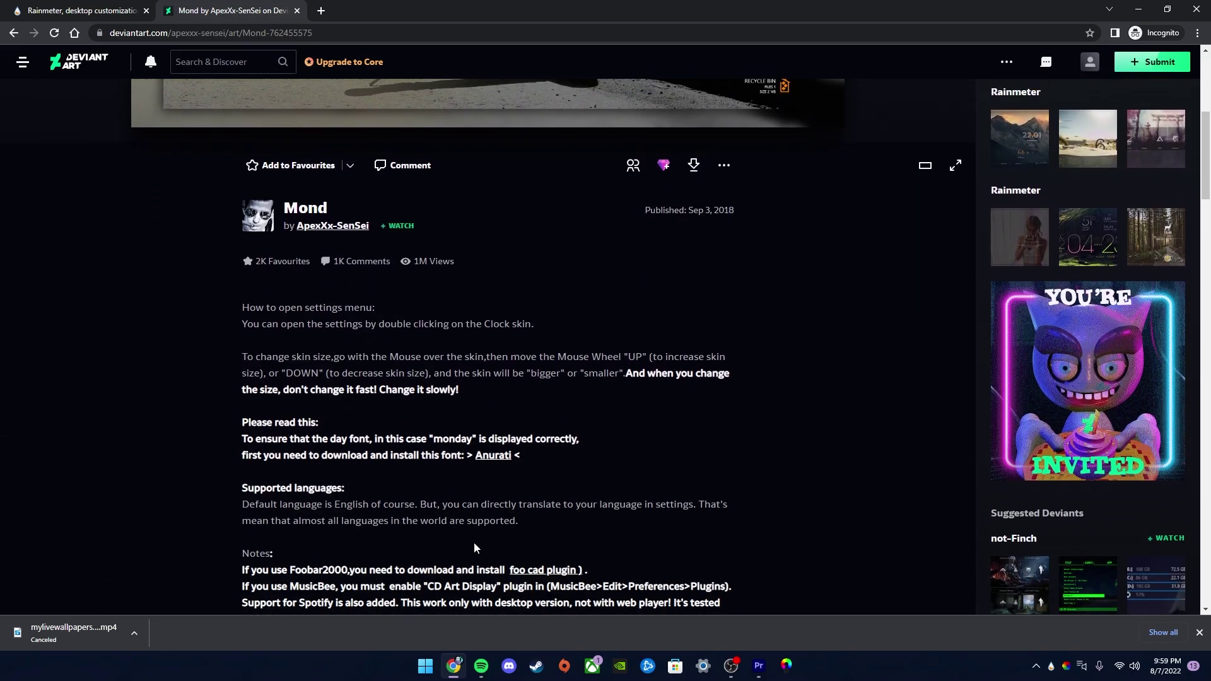
{"action": "scroll", "coordinate": [474, 542], "scroll_direction": "up", "scroll_amount": 4}
{"action": "scroll", "coordinate": [474, 543], "scroll_direction": "up", "scroll_amount": 1}
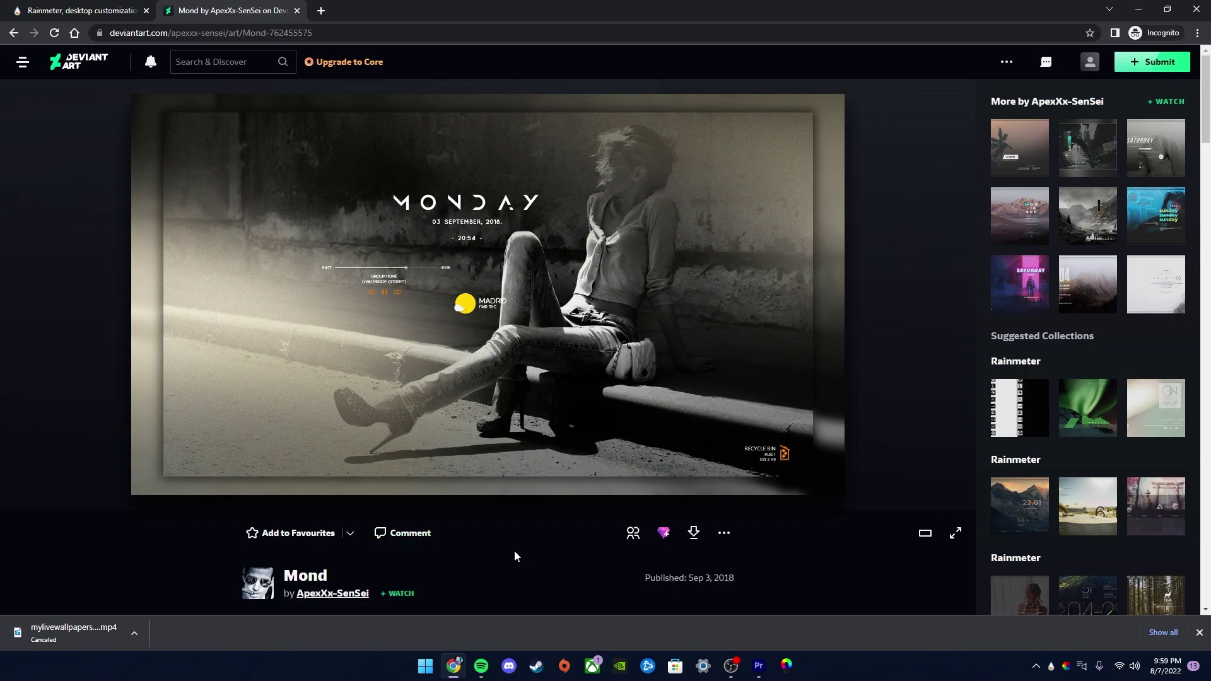
{"action": "scroll", "coordinate": [513, 555], "scroll_direction": "down", "scroll_amount": 1}
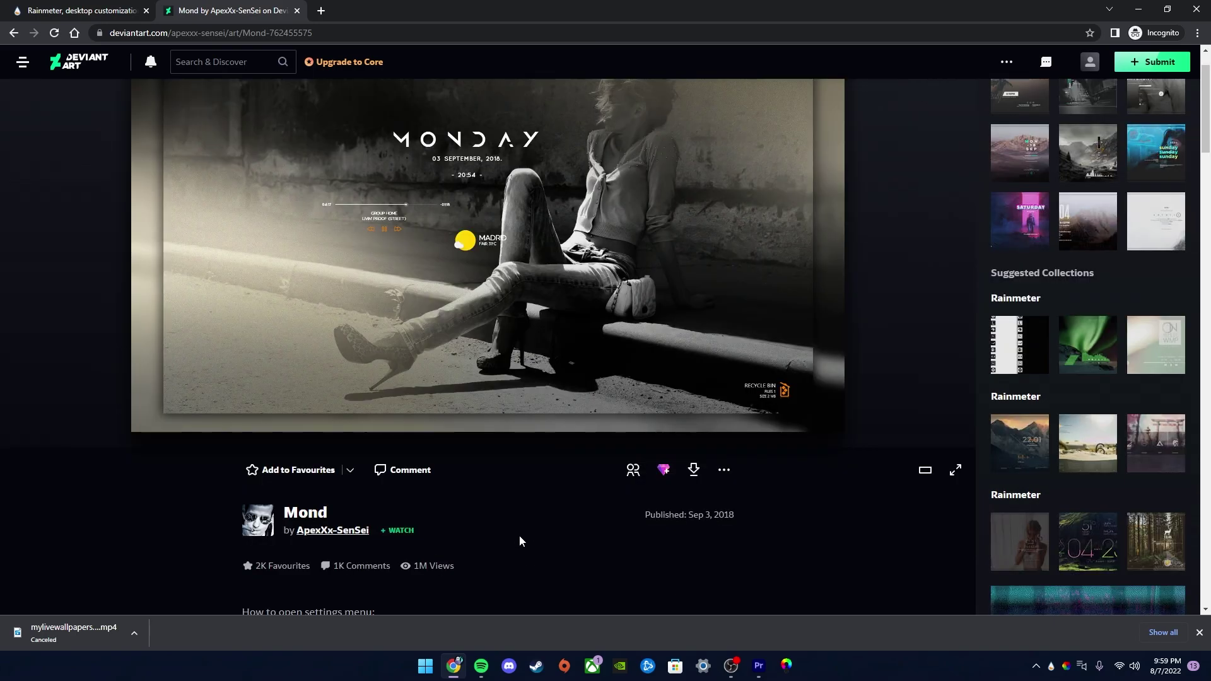
{"action": "scroll", "coordinate": [552, 537], "scroll_direction": "up", "scroll_amount": 1}
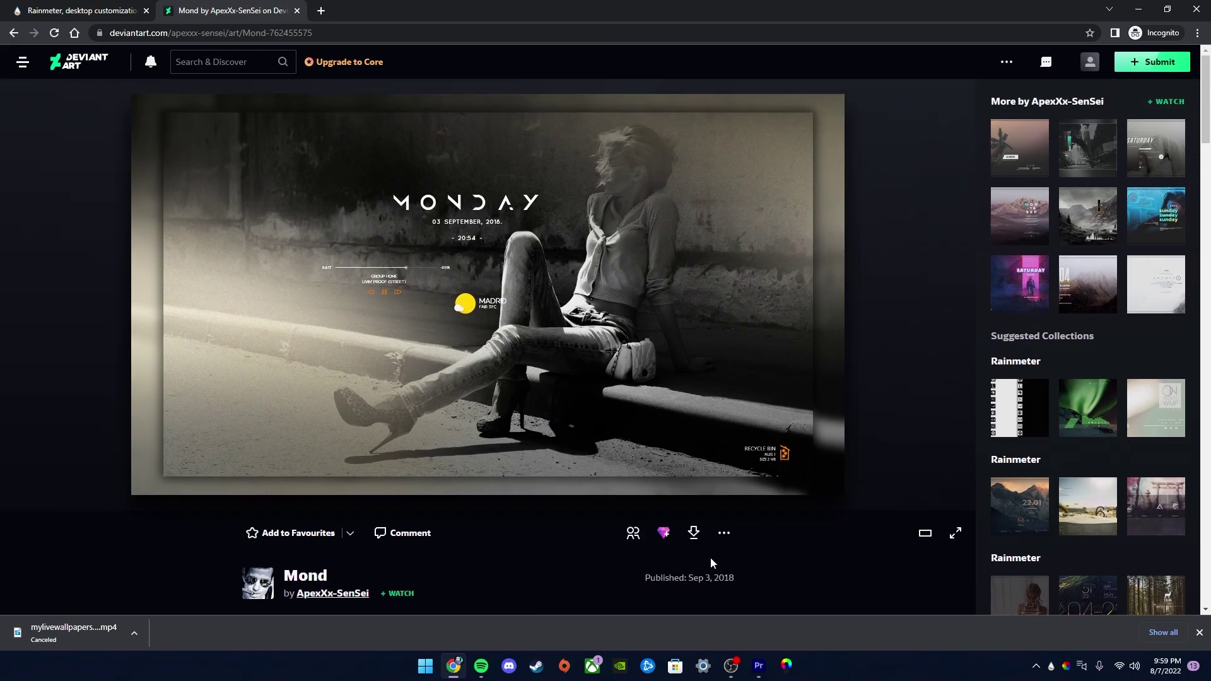
{"action": "left_click", "coordinate": [694, 535]}
Step: Select the suggested Mond .rmskin file name, then close the Save As dialog
{"action": "left_click", "coordinate": [234, 495]}
{"action": "double_click", "coordinate": [230, 495]}
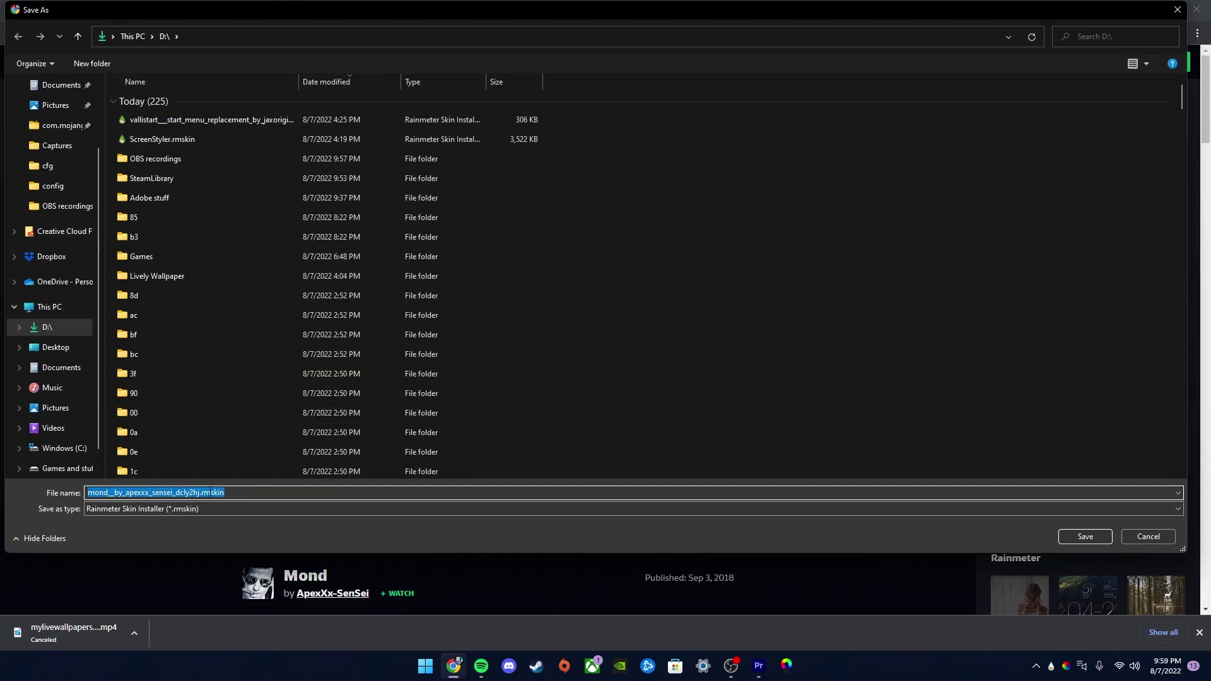
{"action": "left_click", "coordinate": [202, 492]}
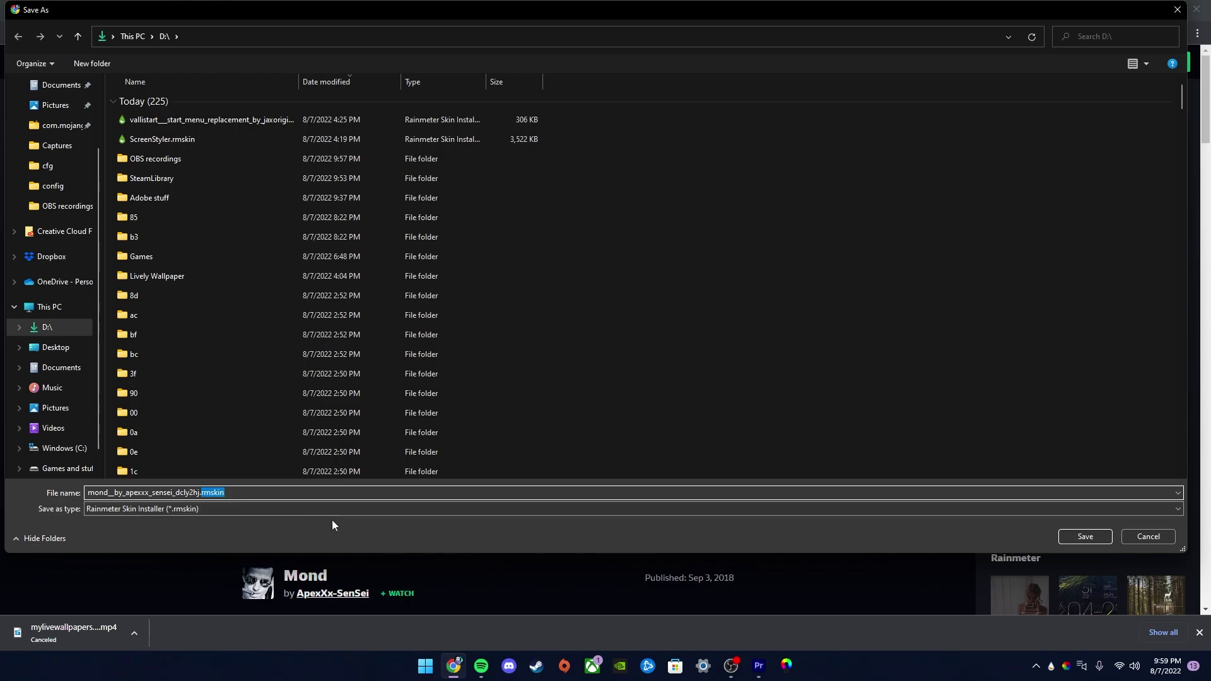
{"action": "left_click", "coordinate": [1133, 530]}
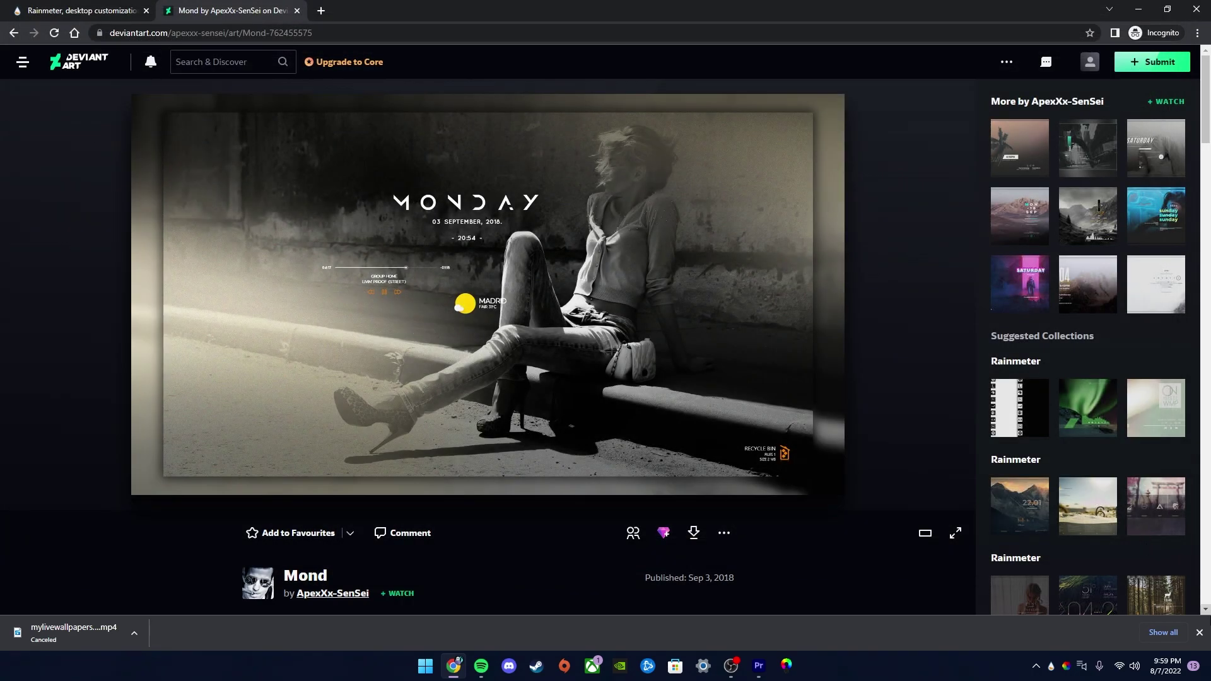
Step: Dismiss Chrome's download bar and minimize the browser to reveal the neon-sun desktop
{"action": "left_click", "coordinate": [1199, 634]}
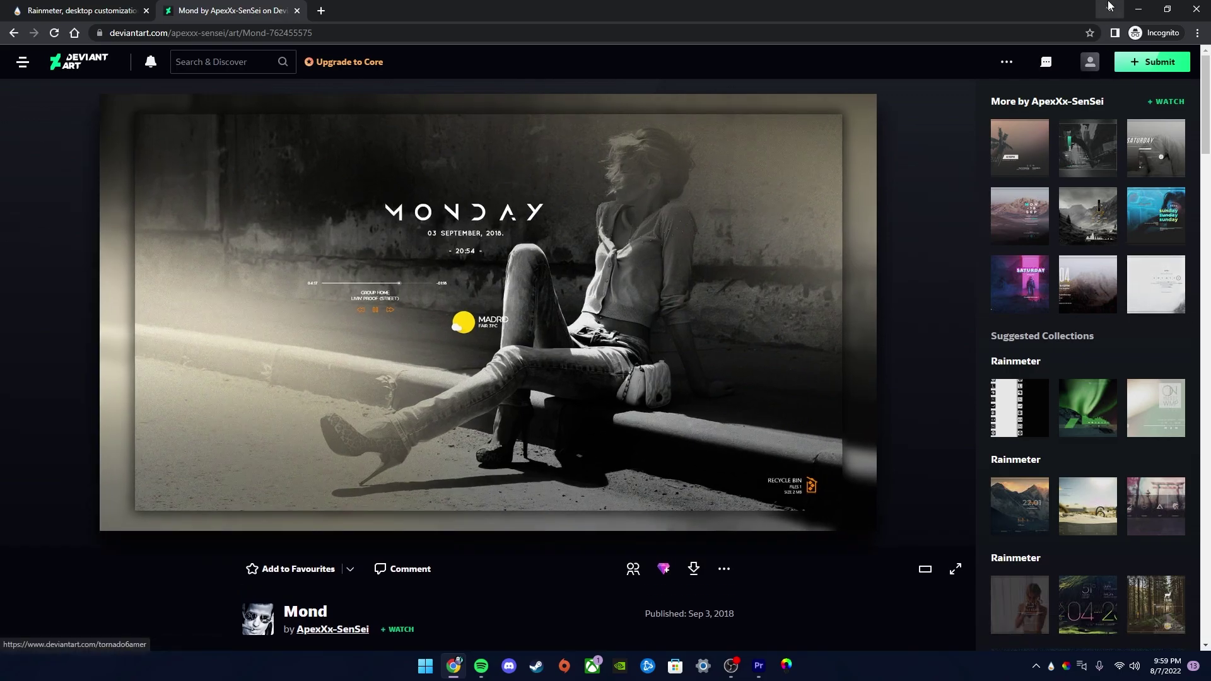
{"action": "left_click", "coordinate": [1139, 10]}
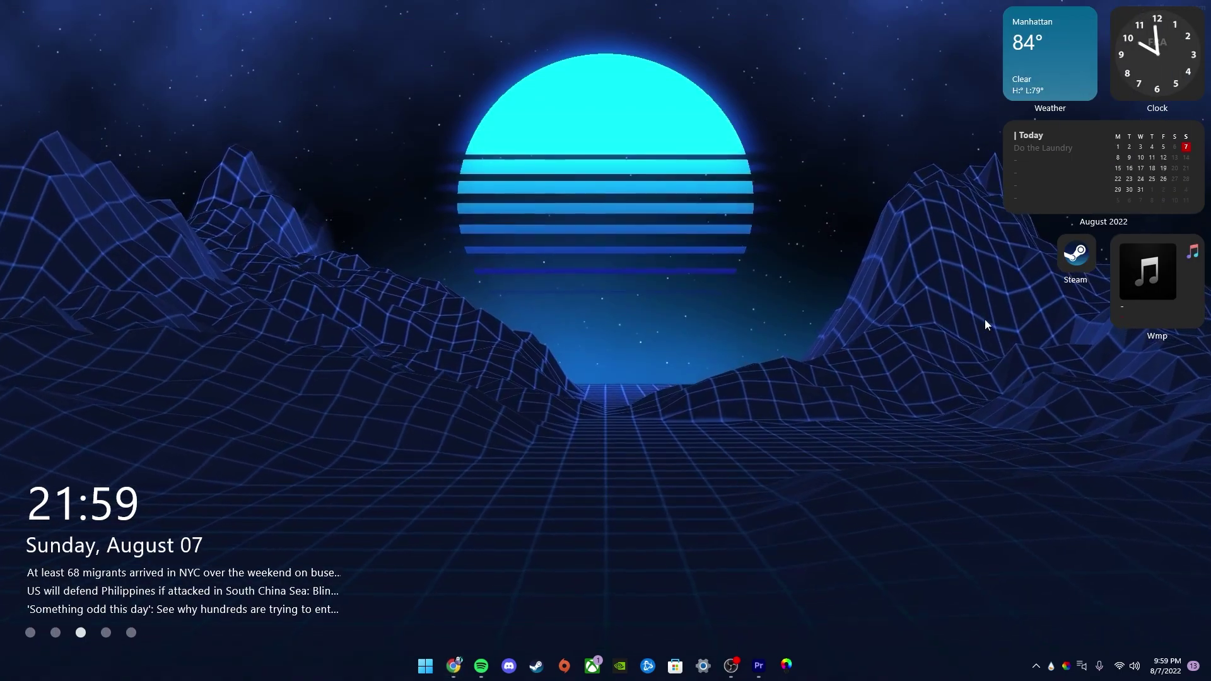
{"action": "mouse_move", "coordinate": [730, 673]}
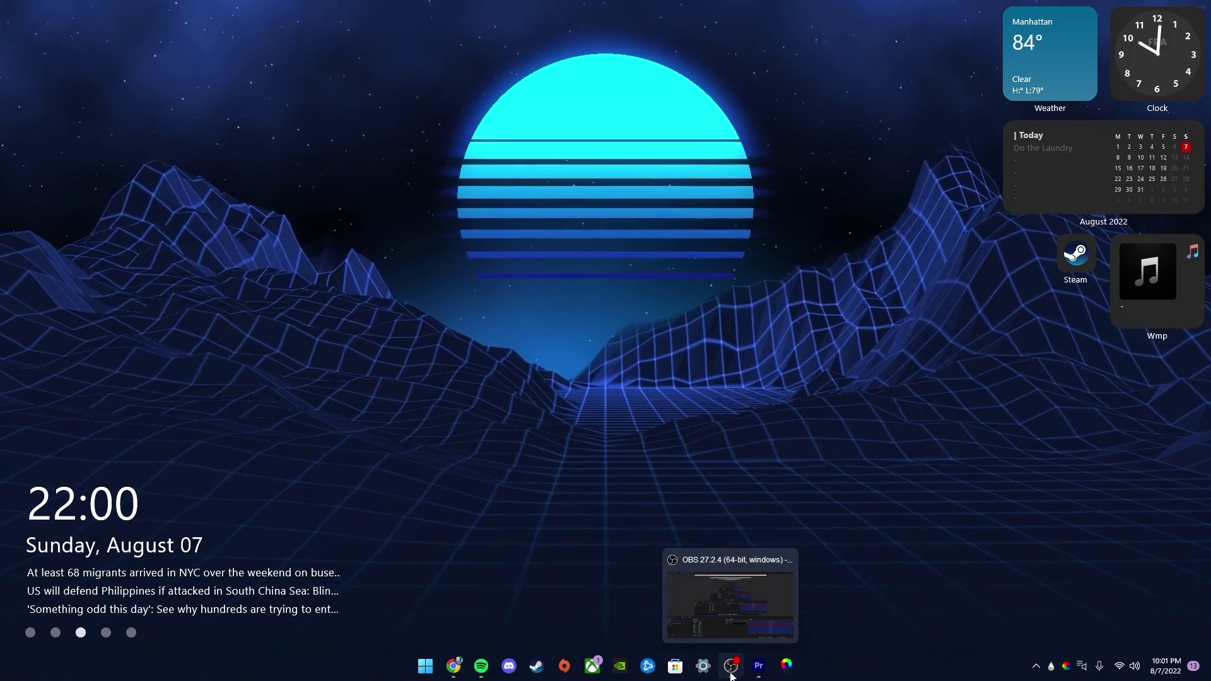